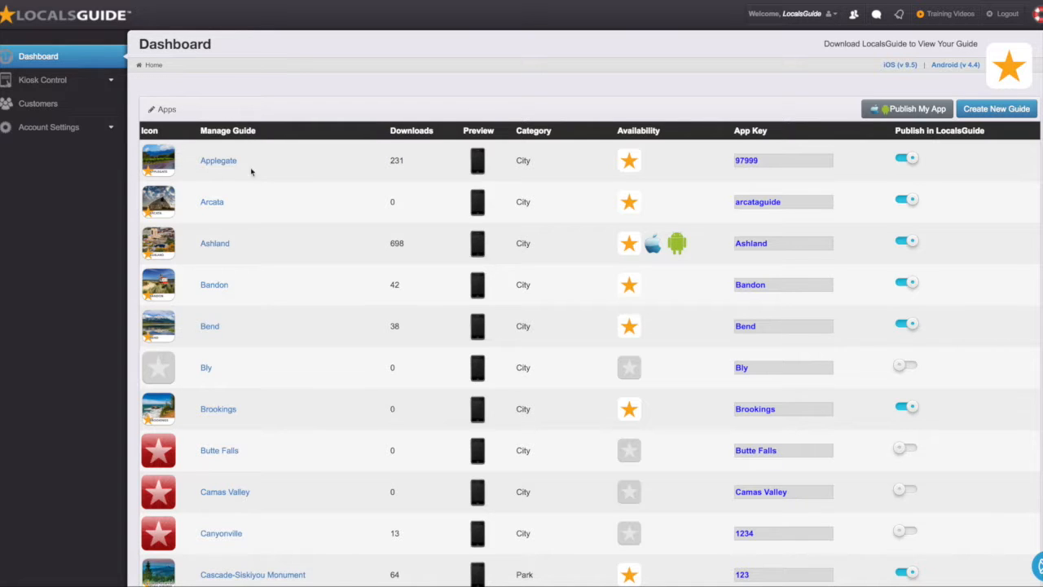
Step: Open the Applegate guide from the Dashboard and go to its Add Listing page
click(226, 163)
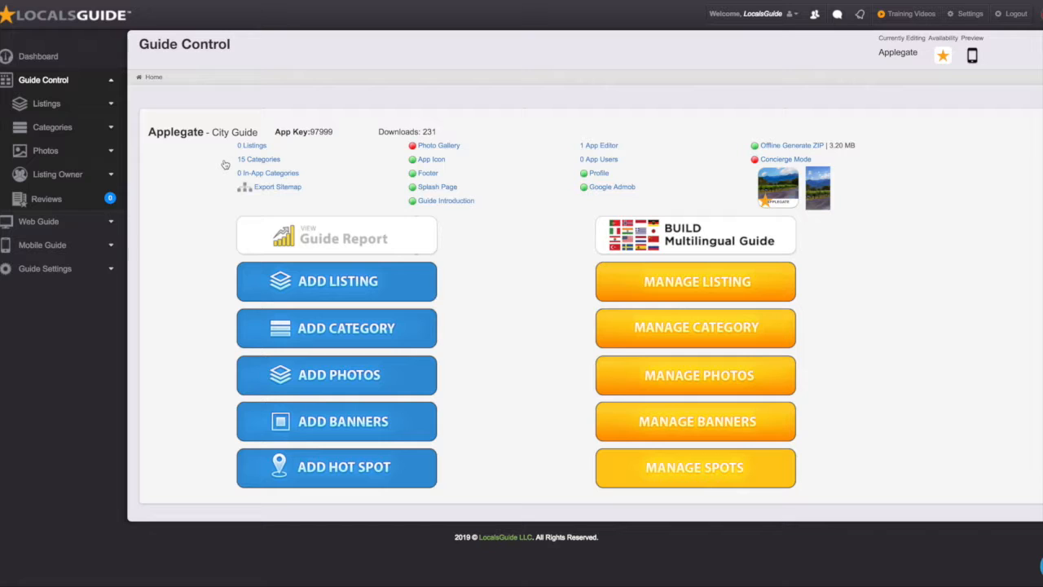
click(358, 283)
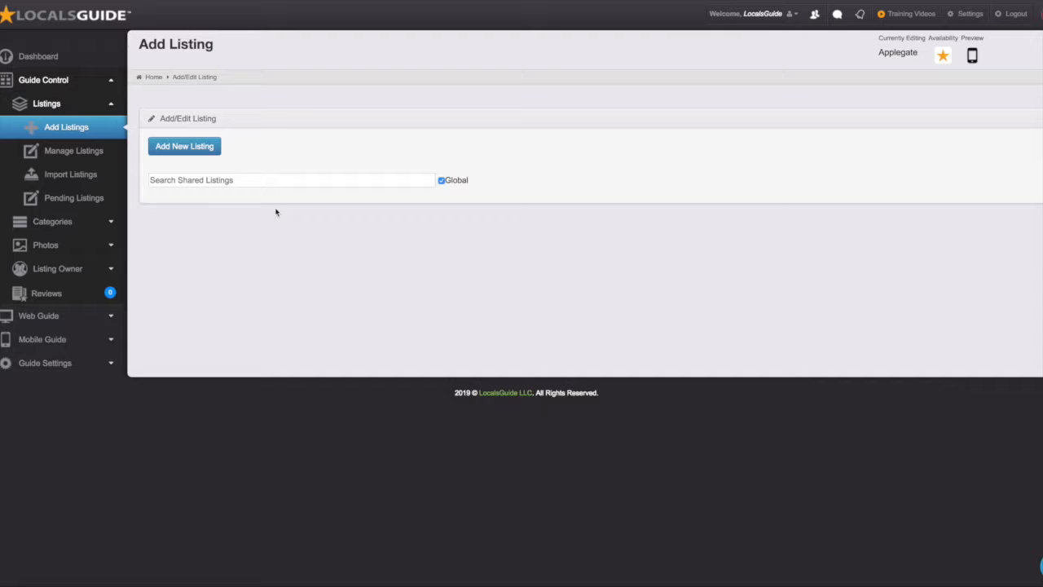
Step: Search the shared listings for 'hawk', then 'eagle', then 'volca'
click(175, 180)
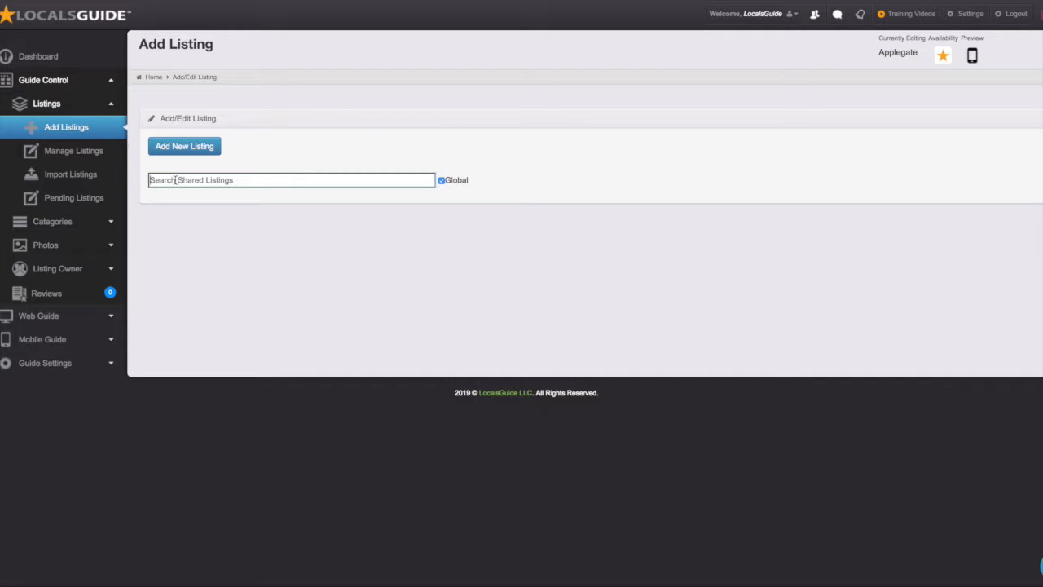
text(hawk)
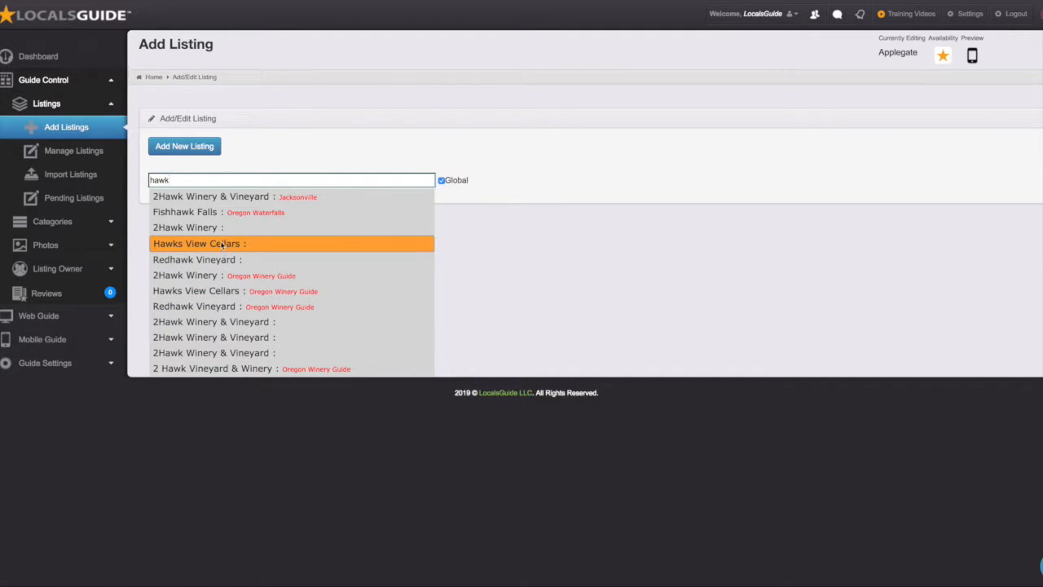
drag(189, 180, 150, 175)
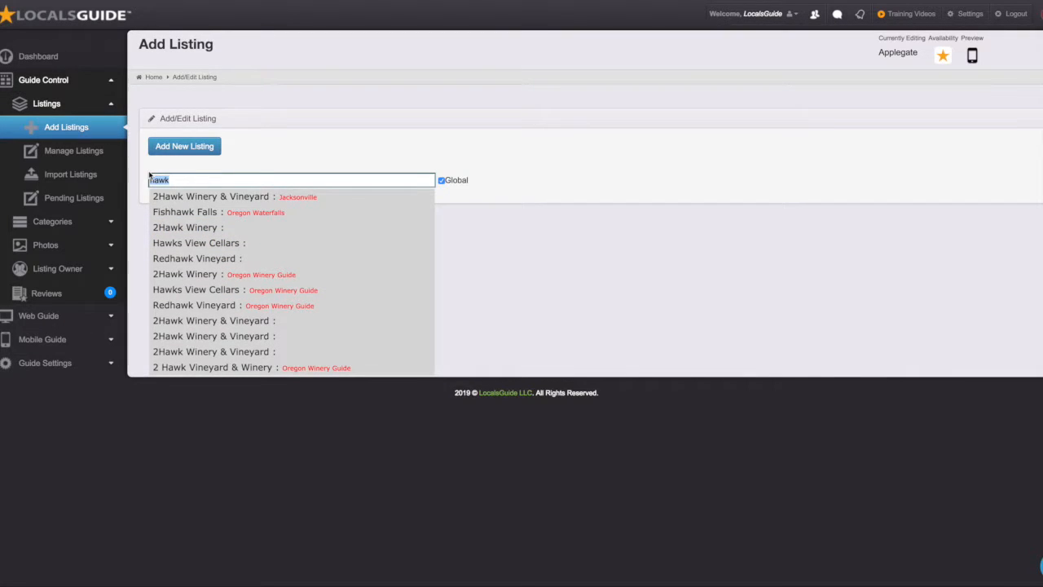
text(eagle)
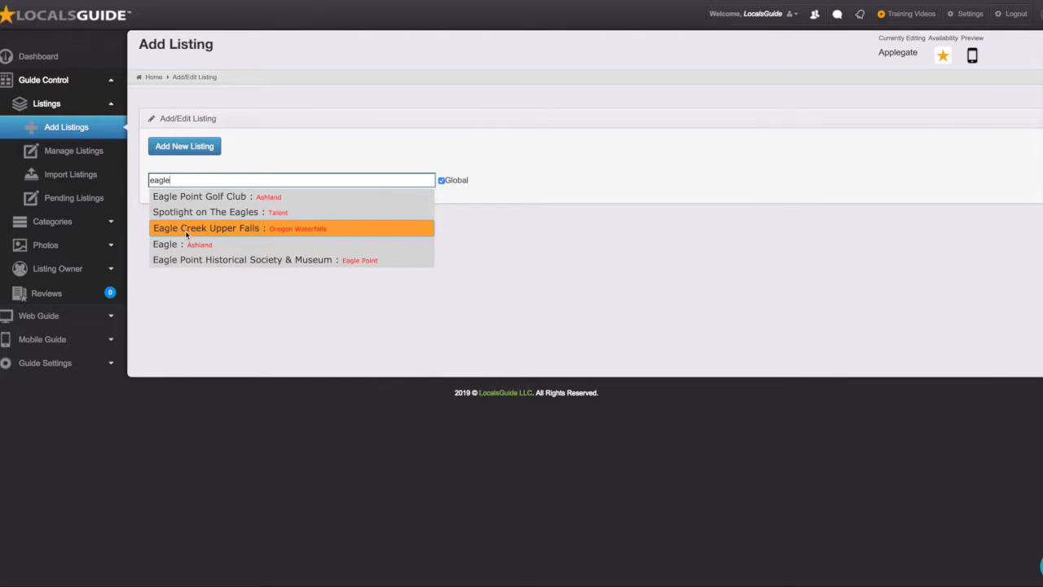
drag(179, 179, 139, 163)
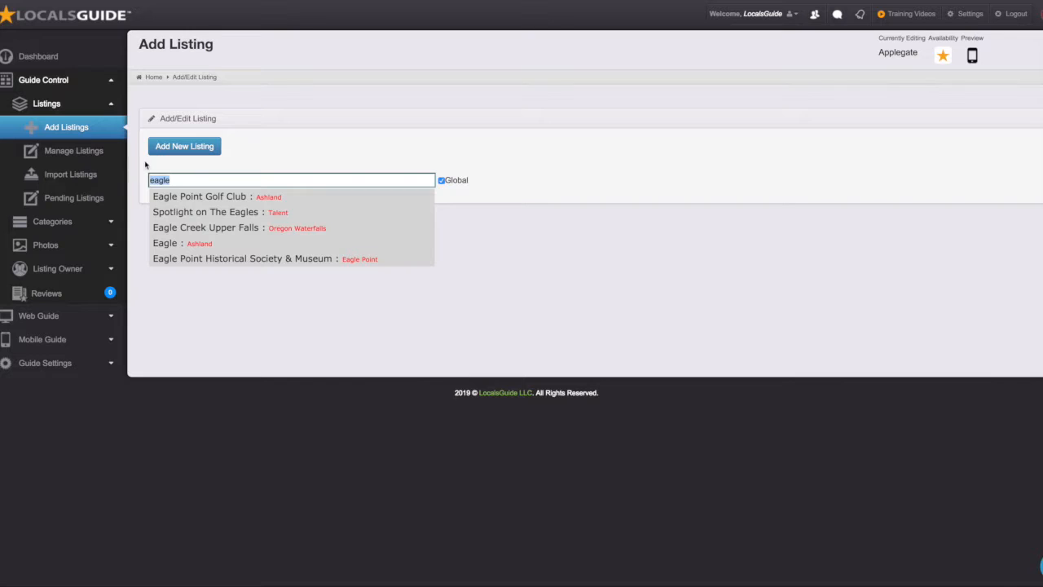
text(volca)
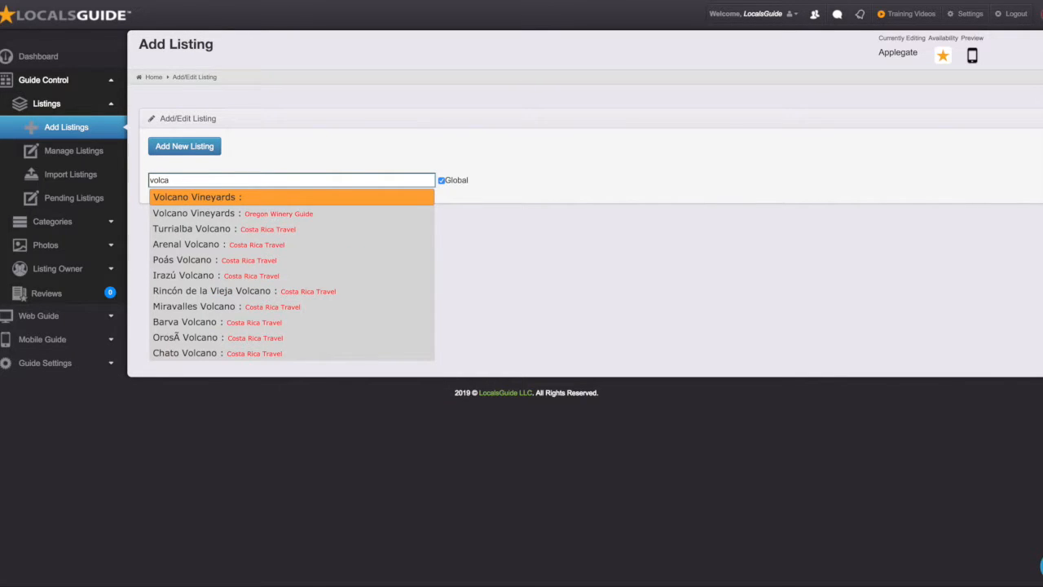
Step: Preview the shared Poás Volcano listing, then return and start a blank new listing
click(186, 260)
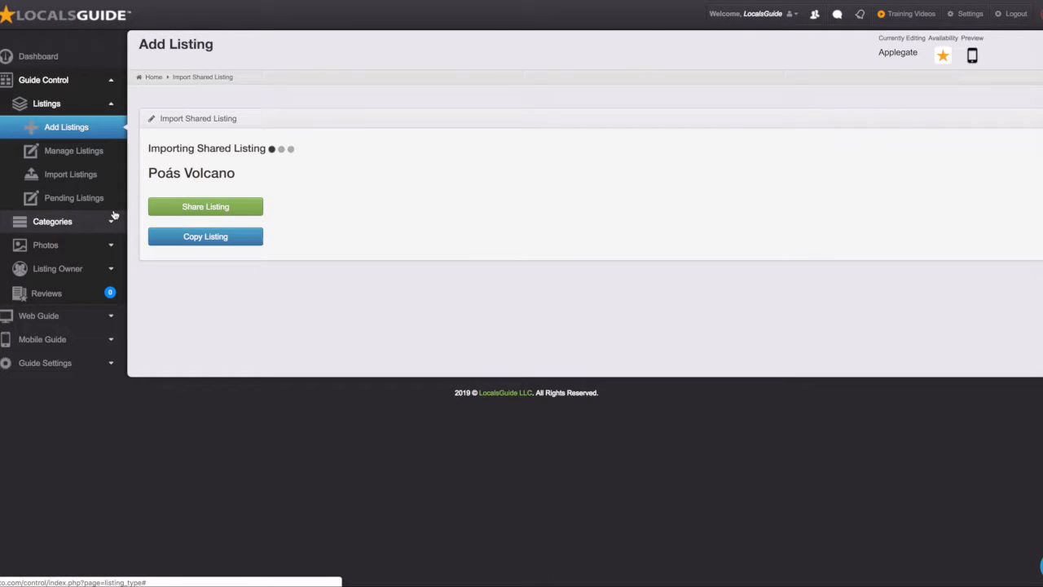
click(77, 129)
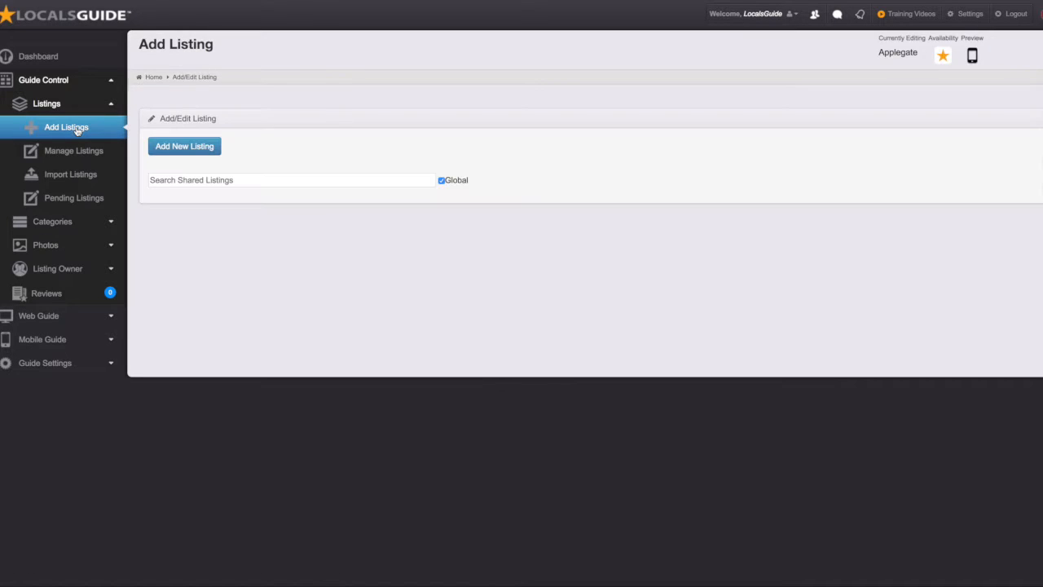
click(181, 154)
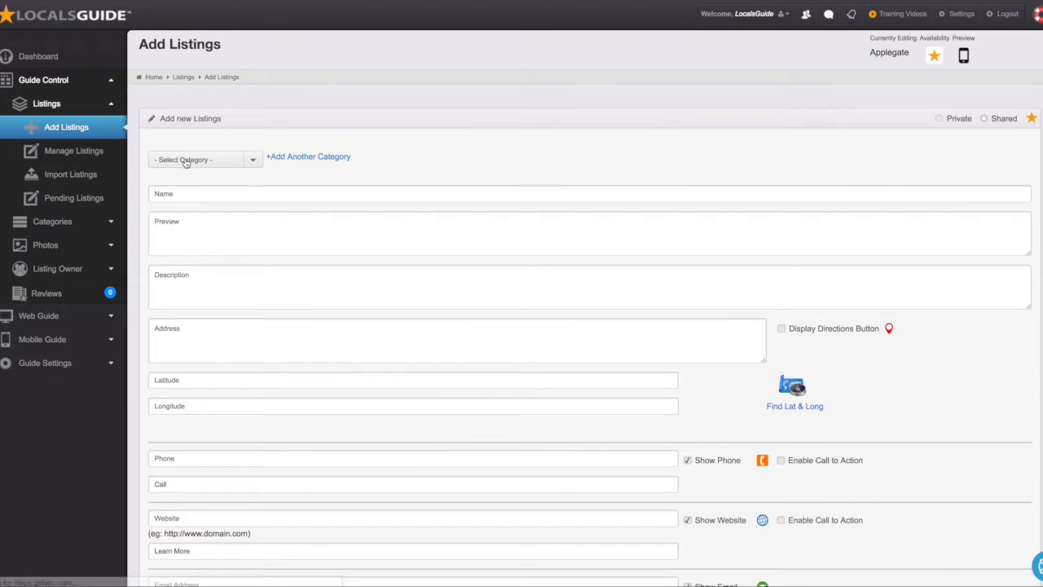
Step: Assign the new listing the categories We Recommend and Where to Stay
click(185, 160)
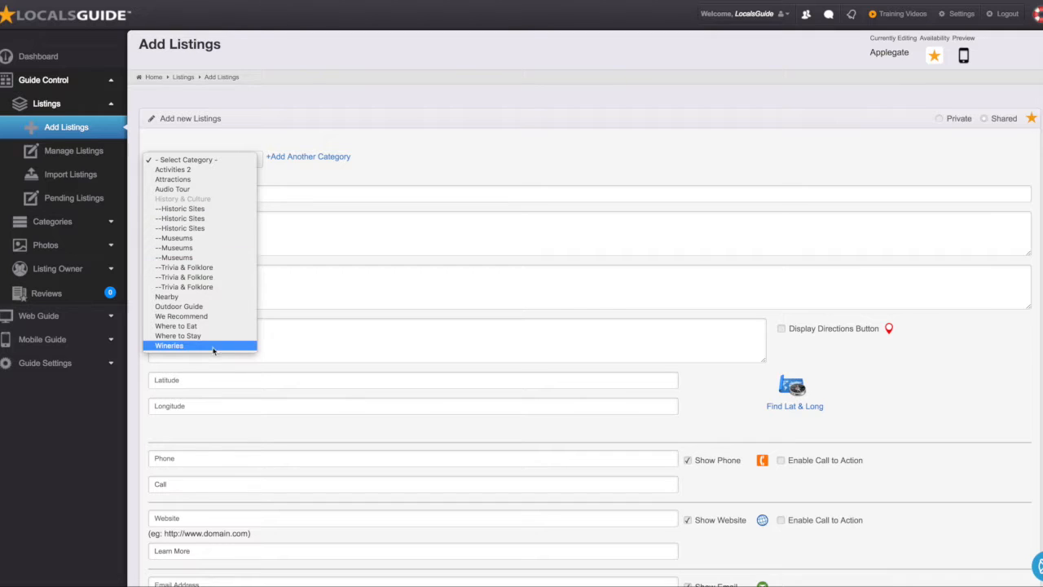
click(307, 197)
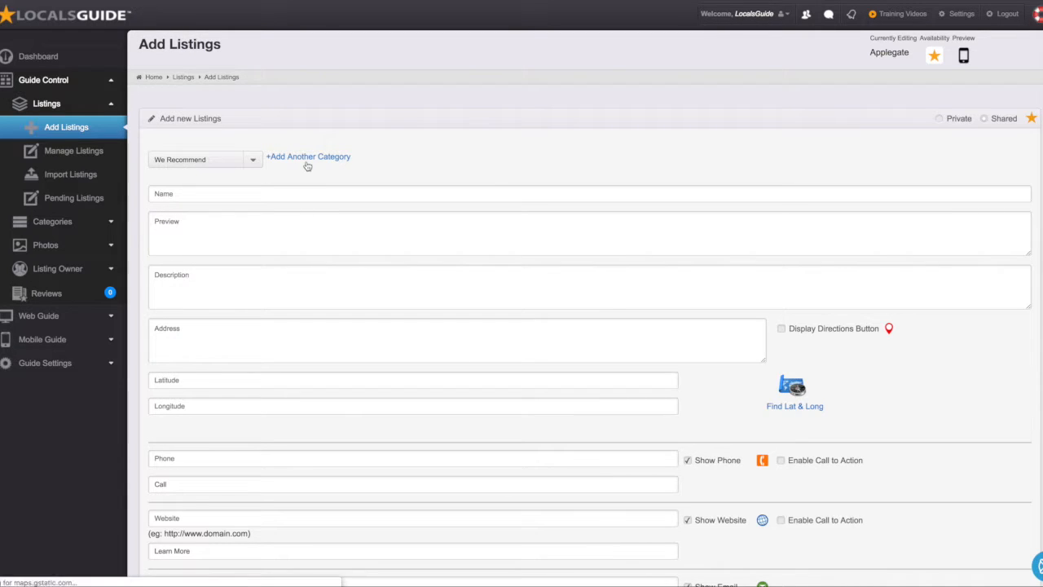
click(306, 159)
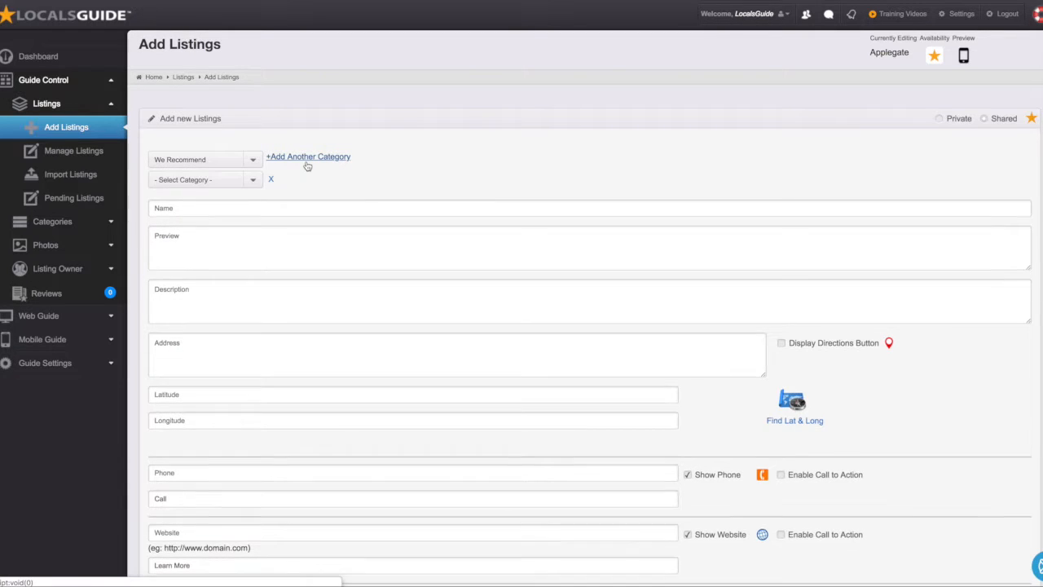
click(249, 181)
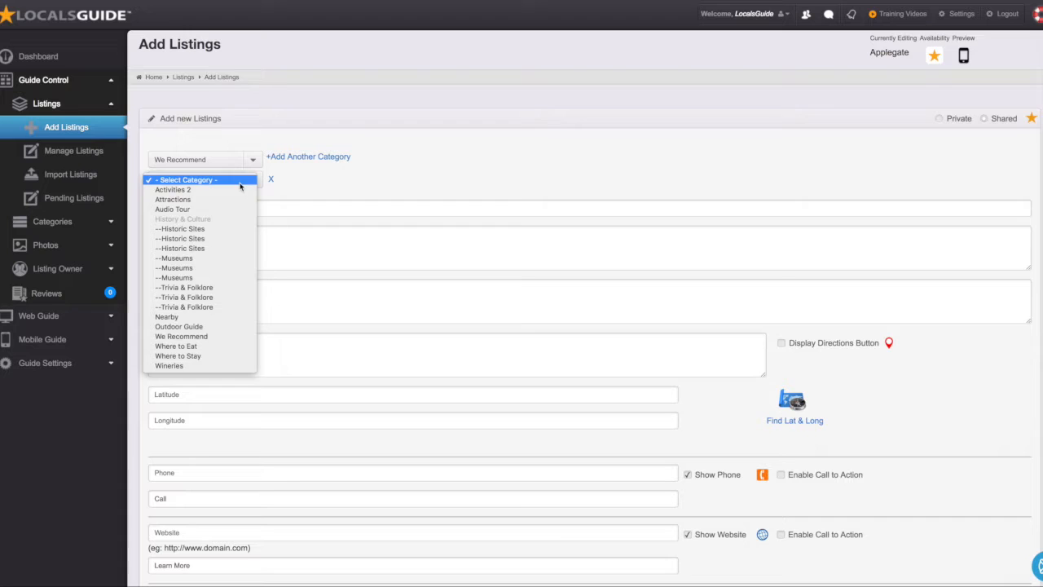
click(191, 358)
Step: Name it 'Red Tail Inn', preview 'Historic Bed and Breakfast', description 'Full Description Goes Here'
click(185, 202)
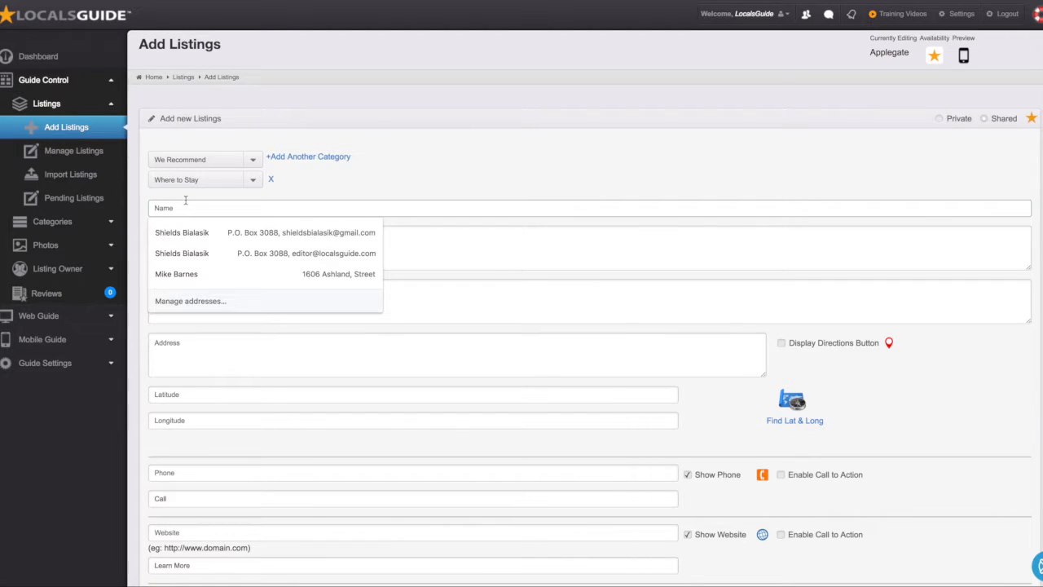
text(Li)
key(BackSpace)
key(BackSpace)
text(Re)
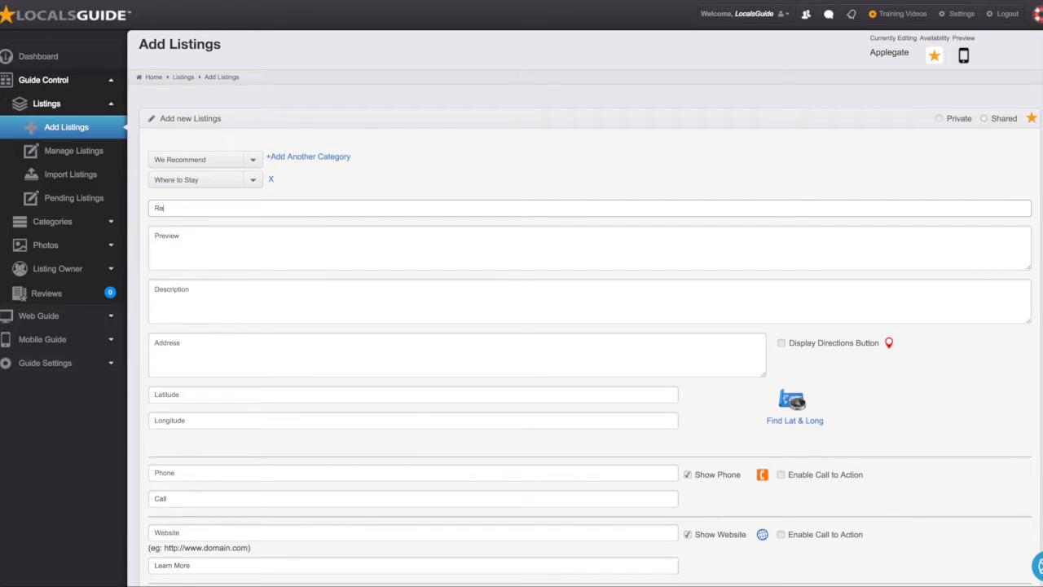
text(d Tail Inn)
click(160, 237)
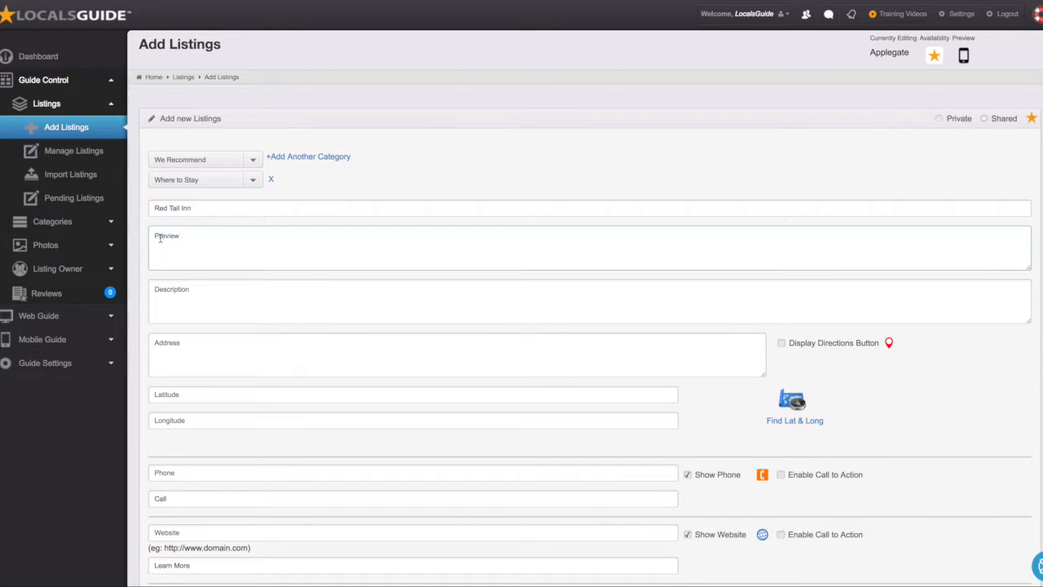
text(Historic Bed and Breakfast)
click(182, 291)
text(Full Description Goes Here)
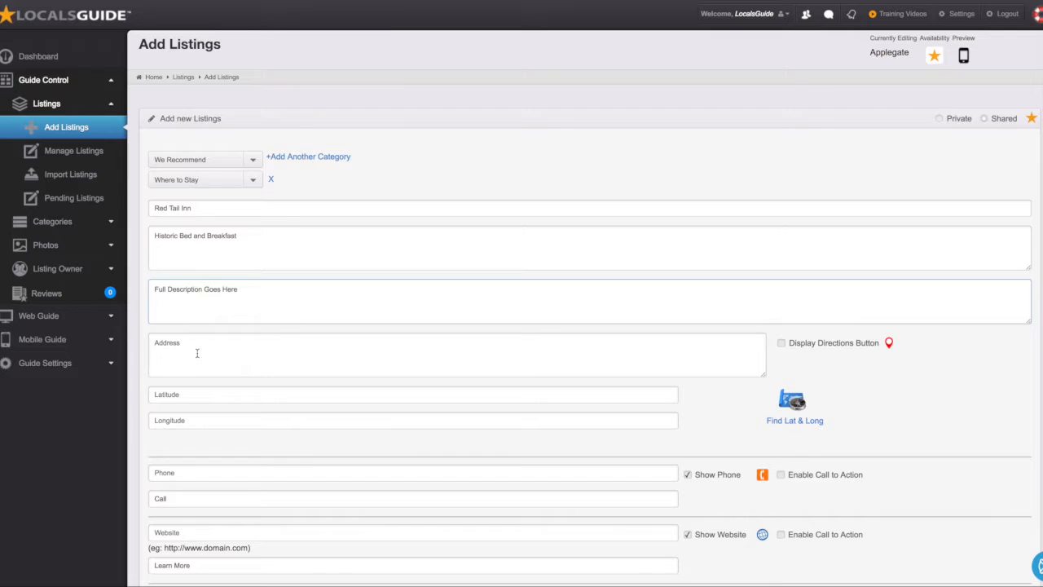
Step: Fill the street address from a saved autofill address, populating latitude, longitude and map
click(197, 354)
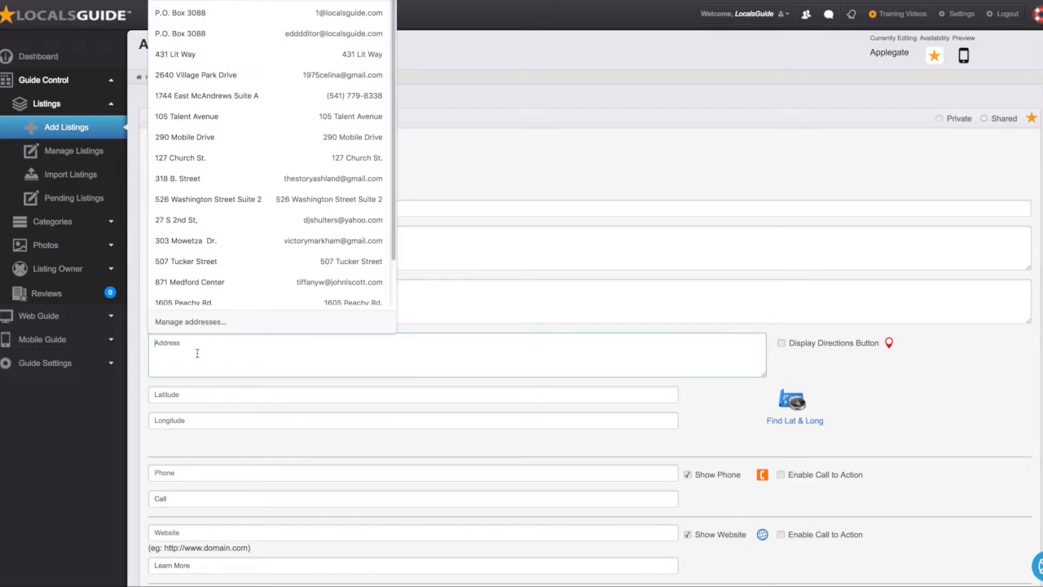
click(207, 137)
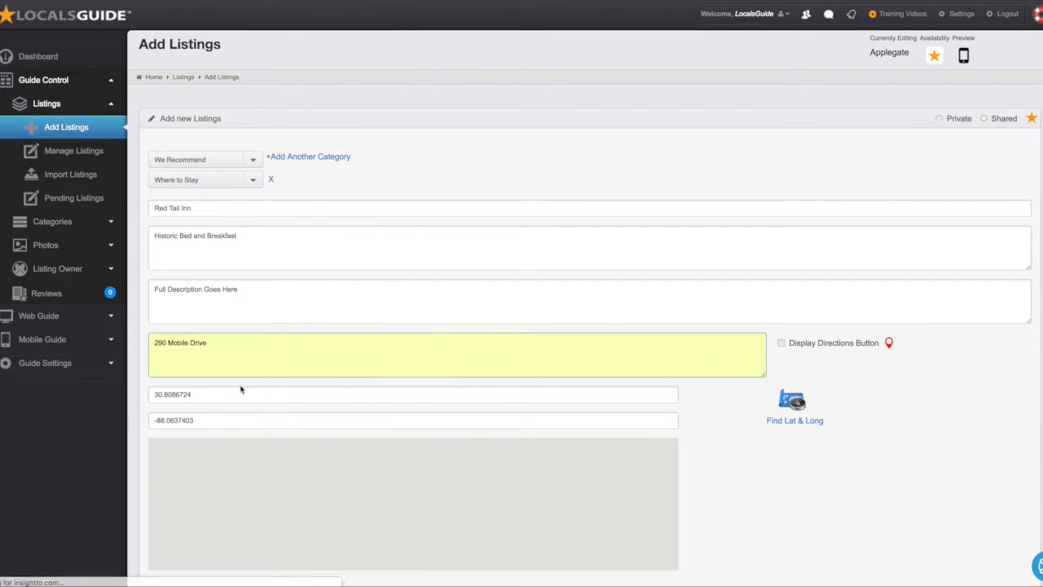
scroll(733, 481, down, 4)
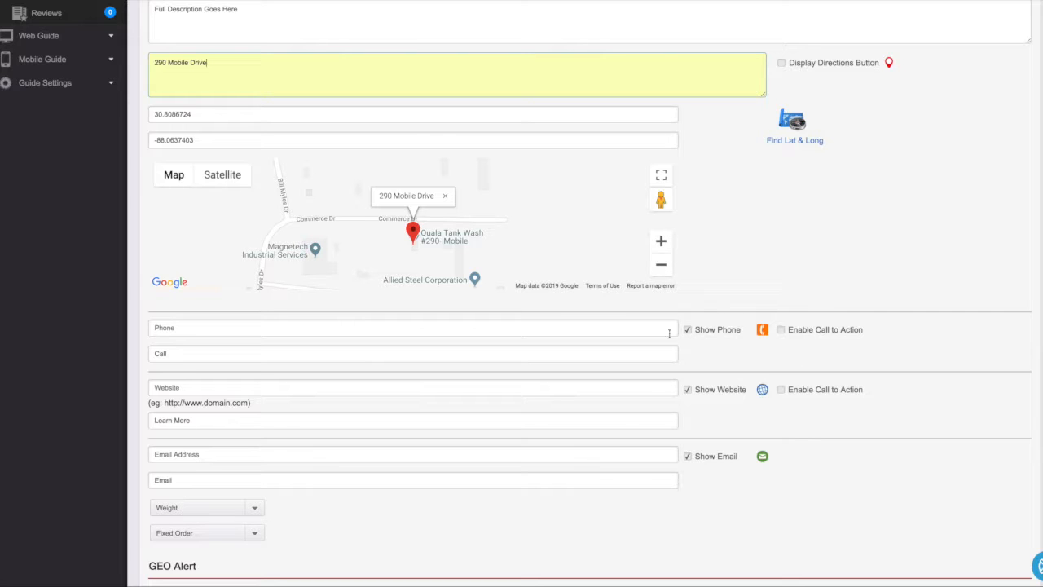
Step: Enter the inn's phone number and select the Call label text
click(202, 331)
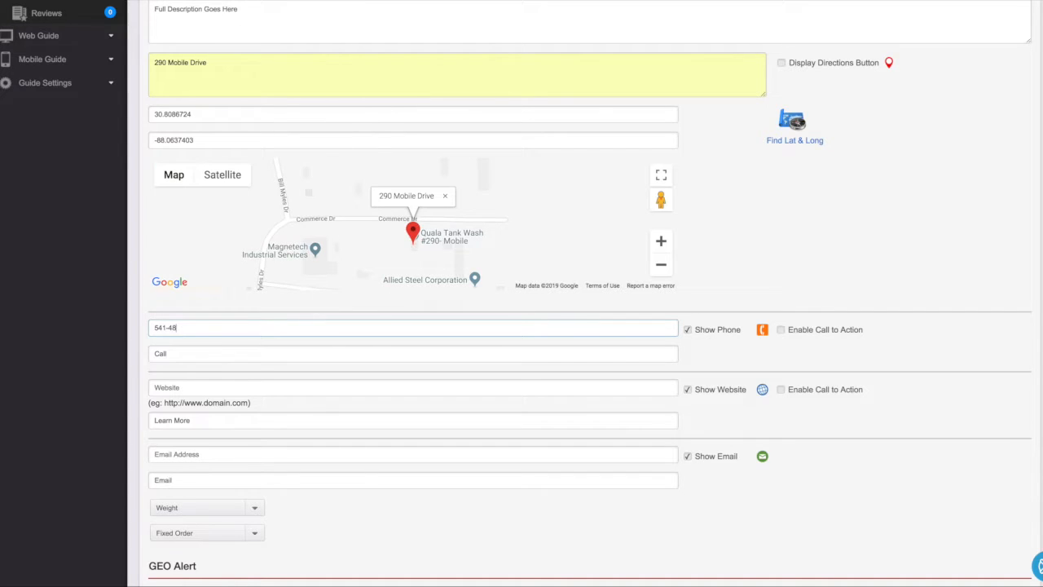
scroll(170, 344, up, 1)
double_click(173, 364)
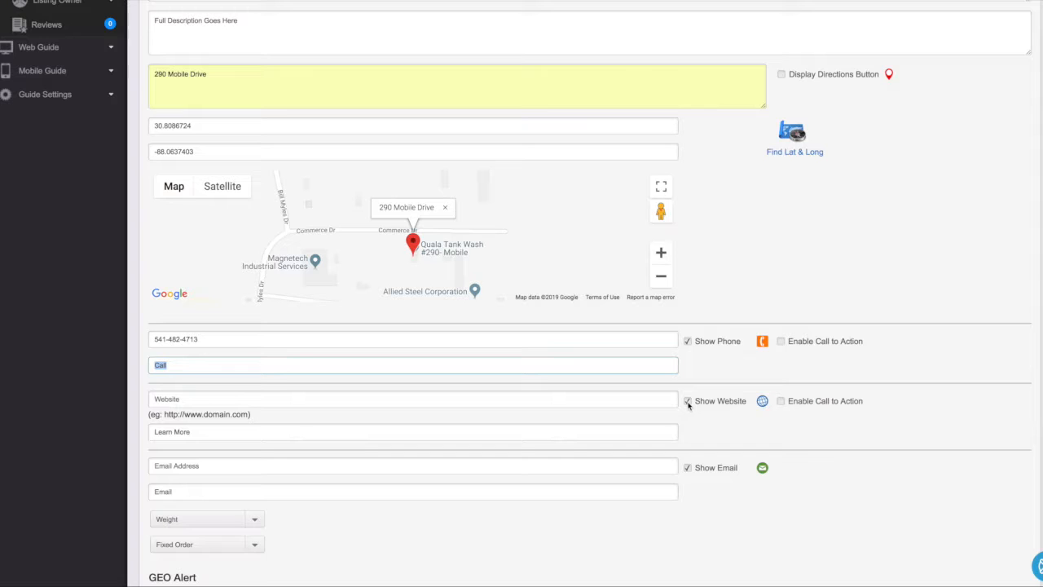
click(688, 469)
click(688, 401)
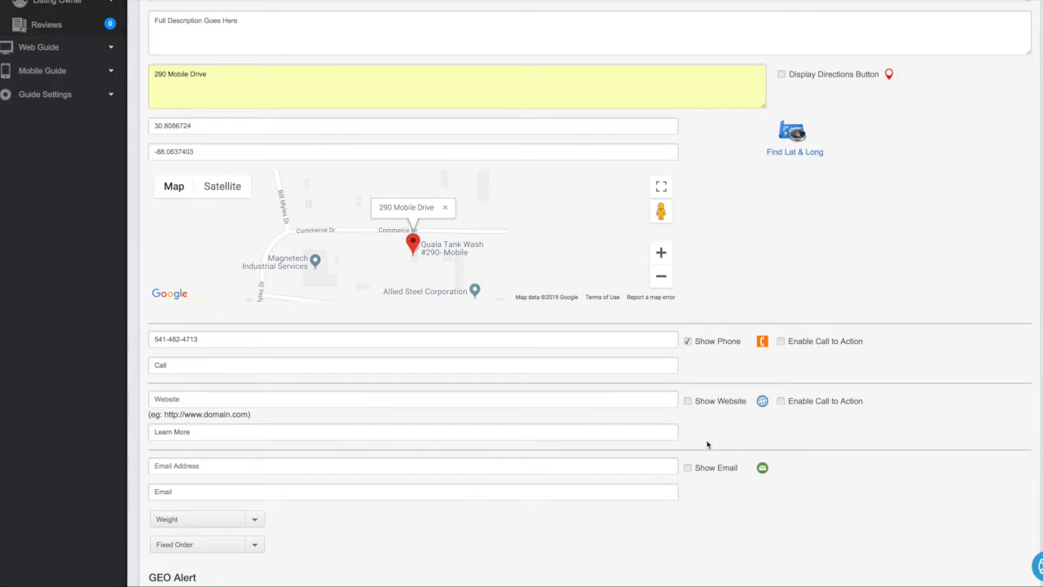
scroll(708, 444, down, 3)
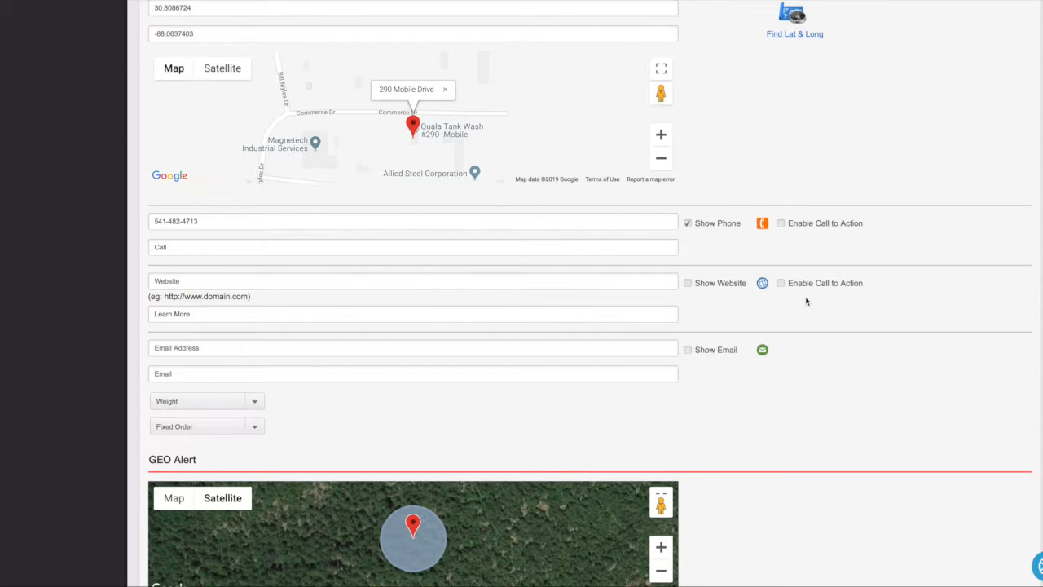
scroll(792, 301, down, 2)
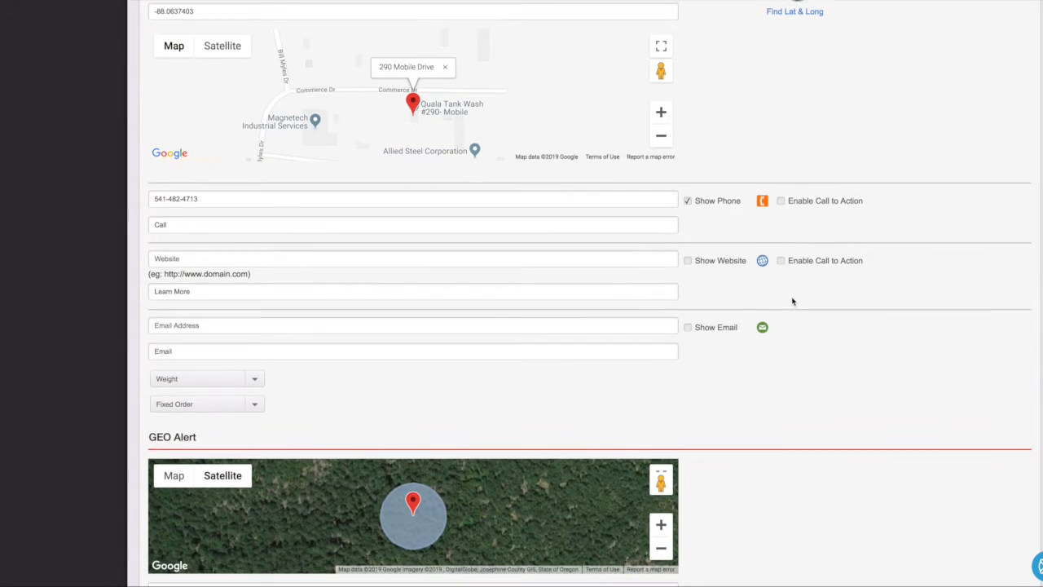
scroll(792, 302, down, 1)
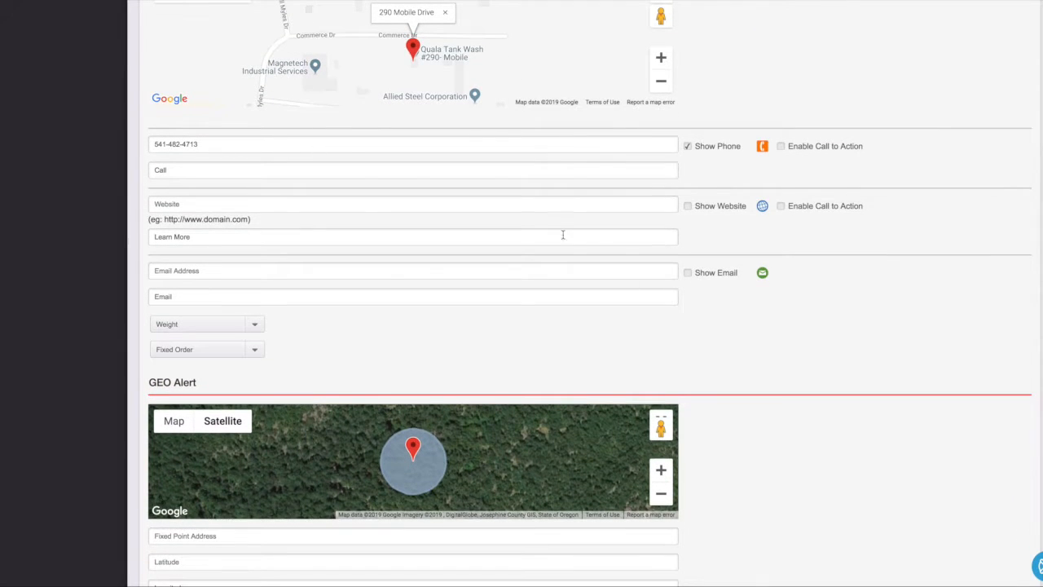
click(687, 205)
click(178, 205)
text(https://ww)
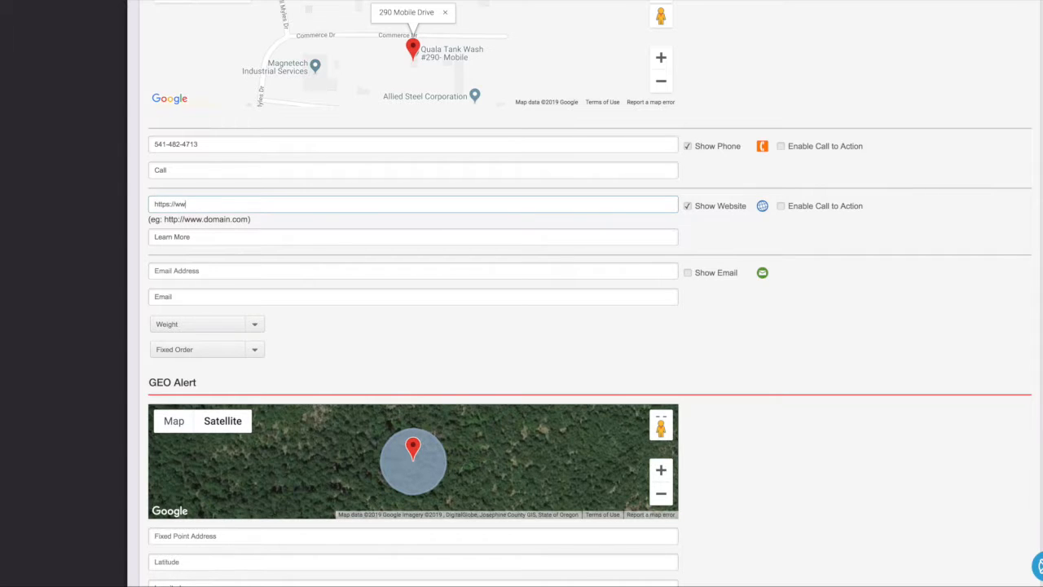
text(w.Google.com)
key(Tab)
text(Ore)
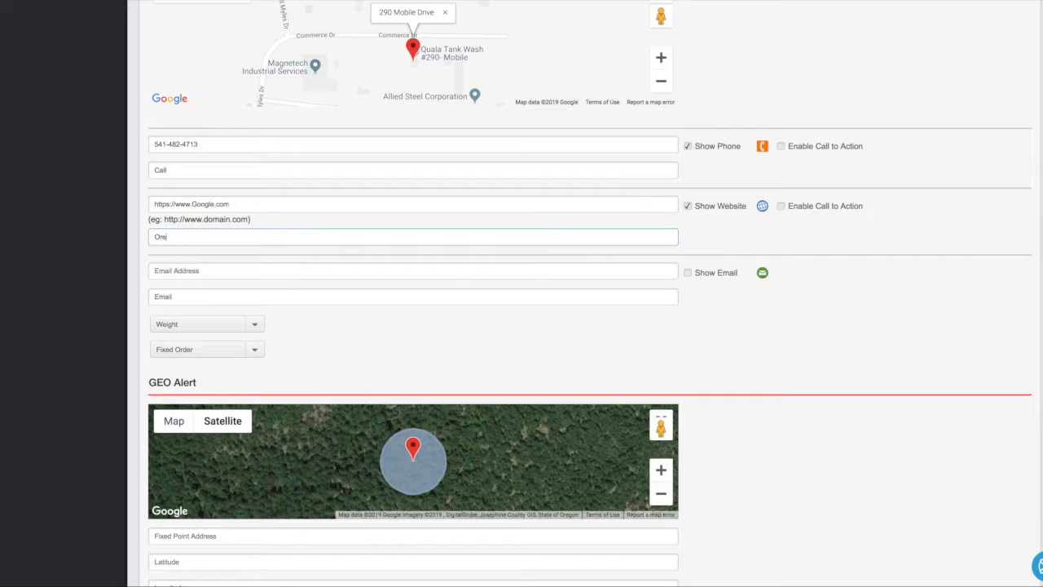
text(derer Now)
Step: Enable the website's call-to-action button and set its colour to Red
click(780, 207)
click(781, 207)
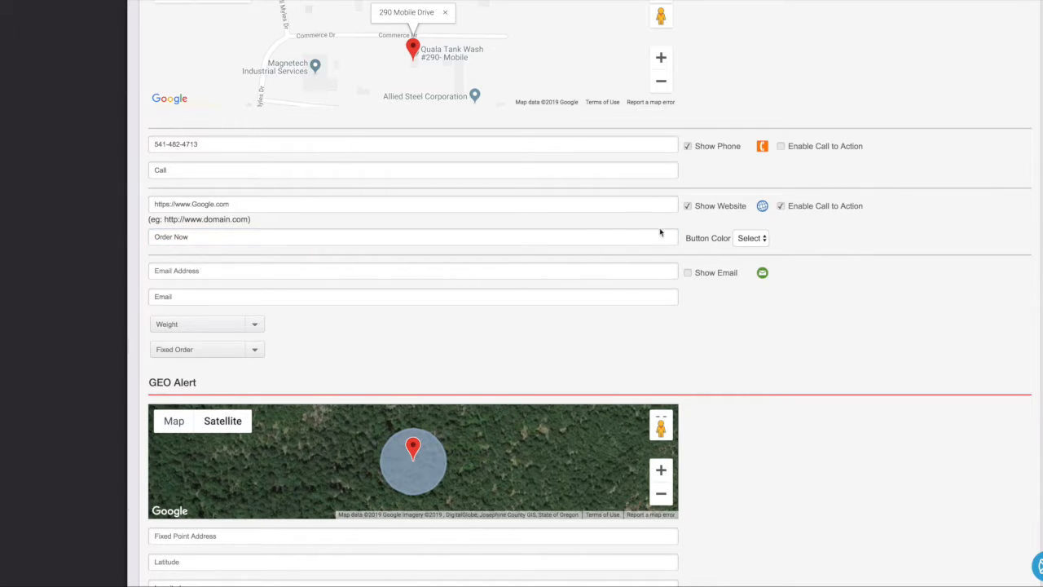
click(750, 238)
click(747, 249)
Step: Set the listing weight to 3 and fixed order to 9
scroll(234, 326, down, 3)
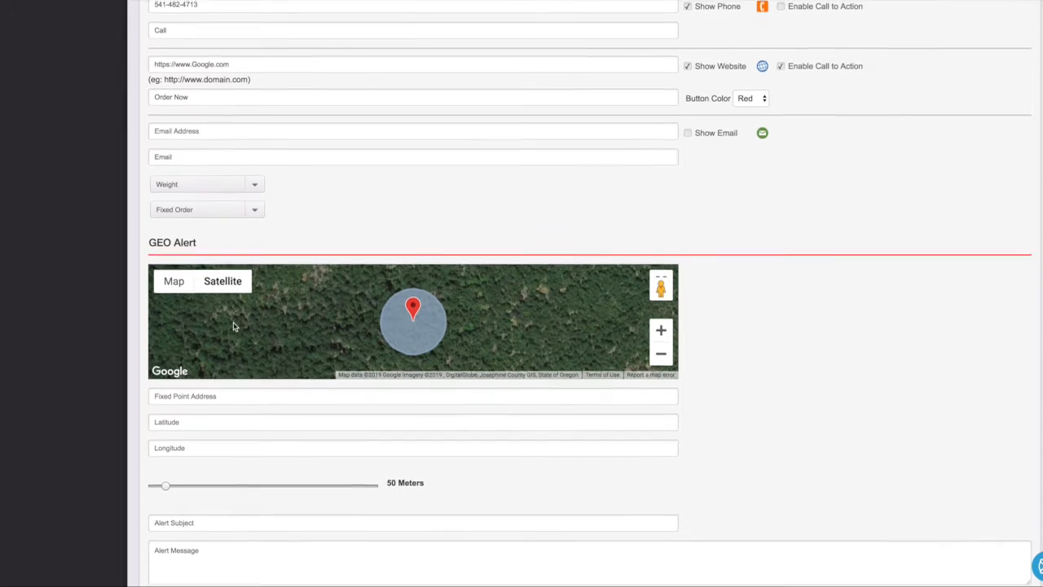
scroll(233, 323, down, 1)
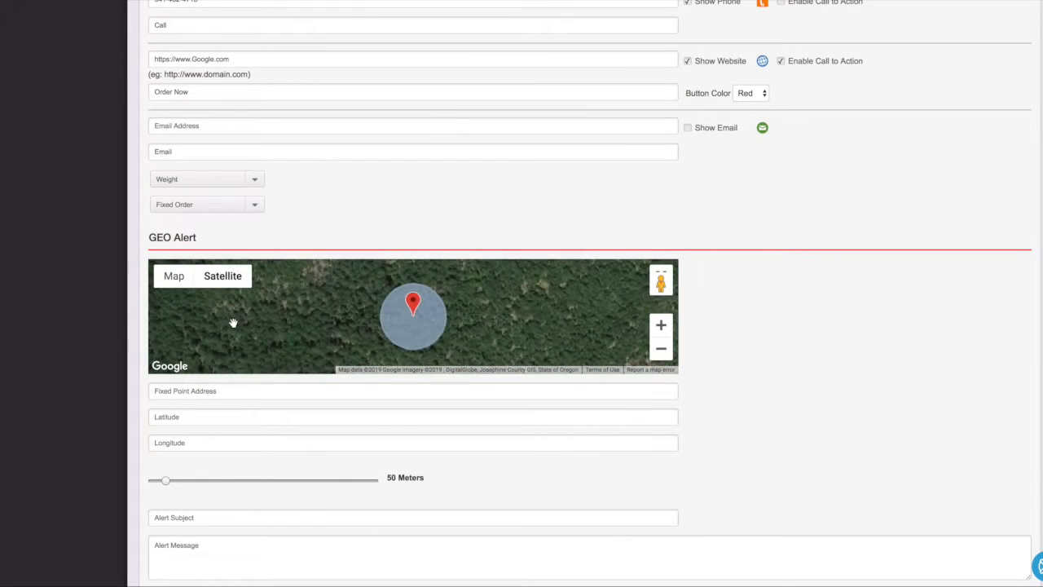
scroll(233, 323, down, 1)
click(184, 157)
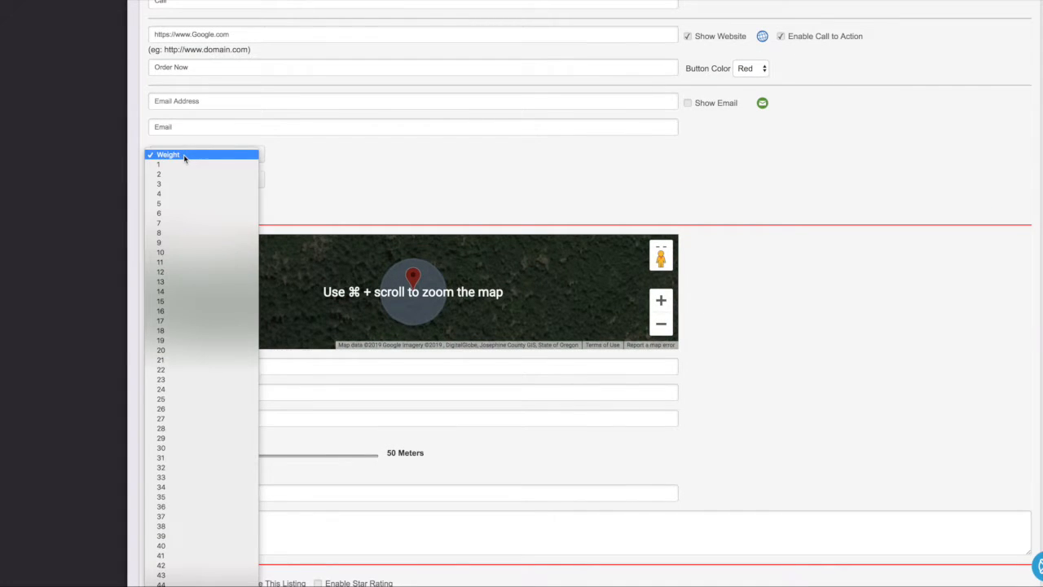
click(364, 158)
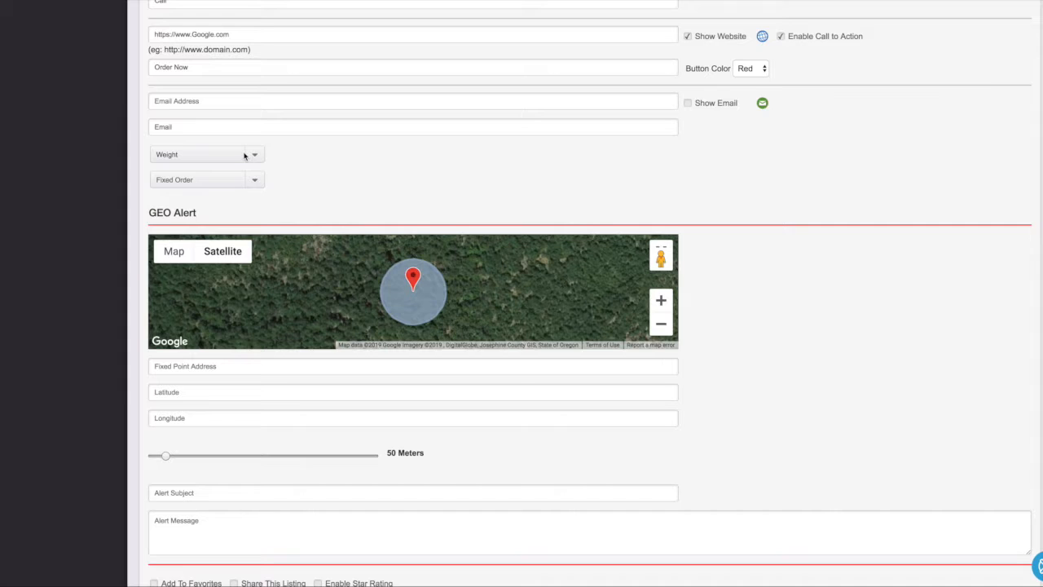
click(243, 156)
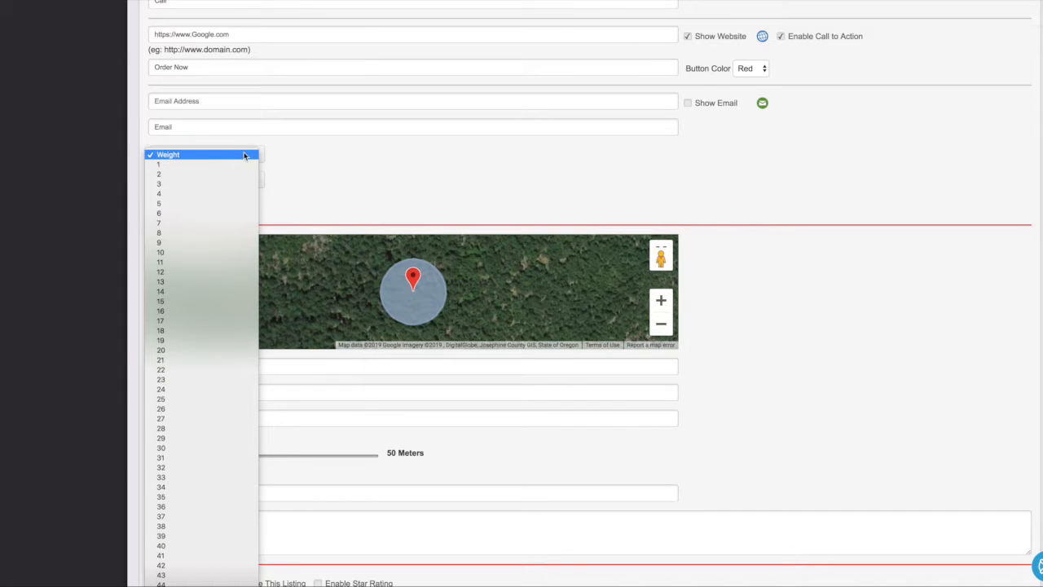
click(224, 183)
click(210, 181)
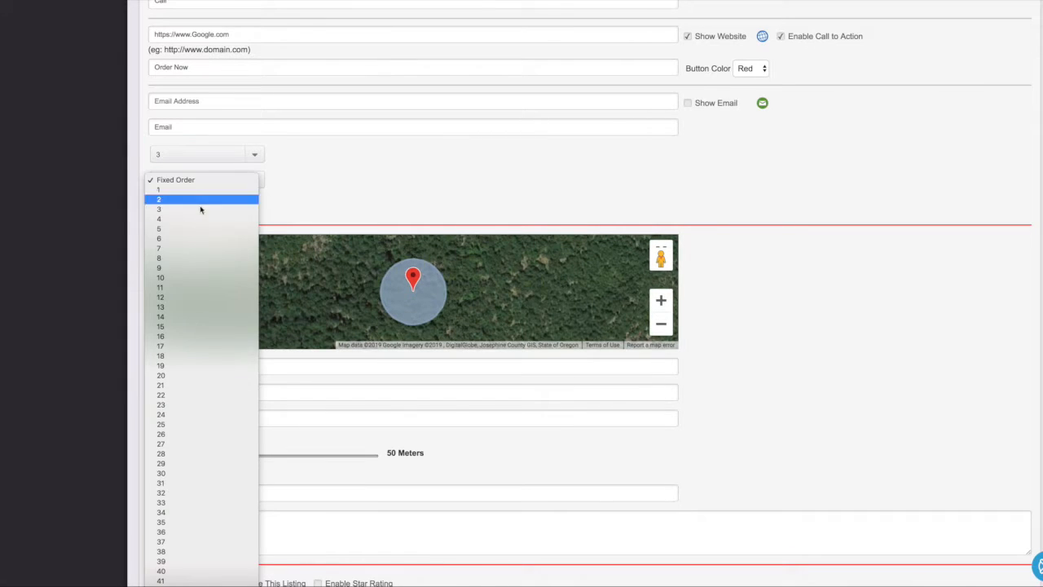
click(193, 267)
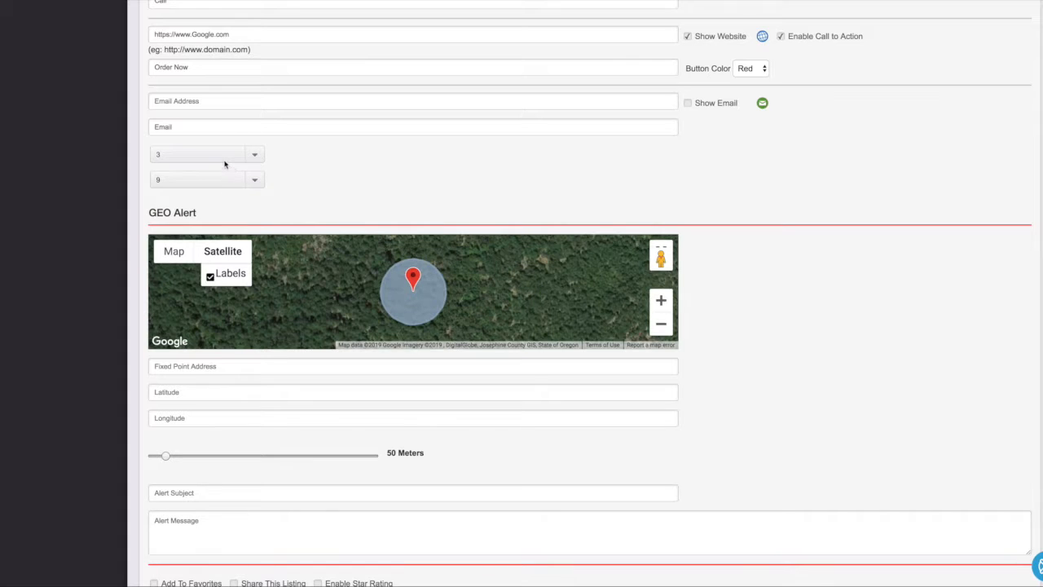
Step: Place the geo alert at a saved Ashland address with a 75-meter radius
scroll(312, 194, down, 1)
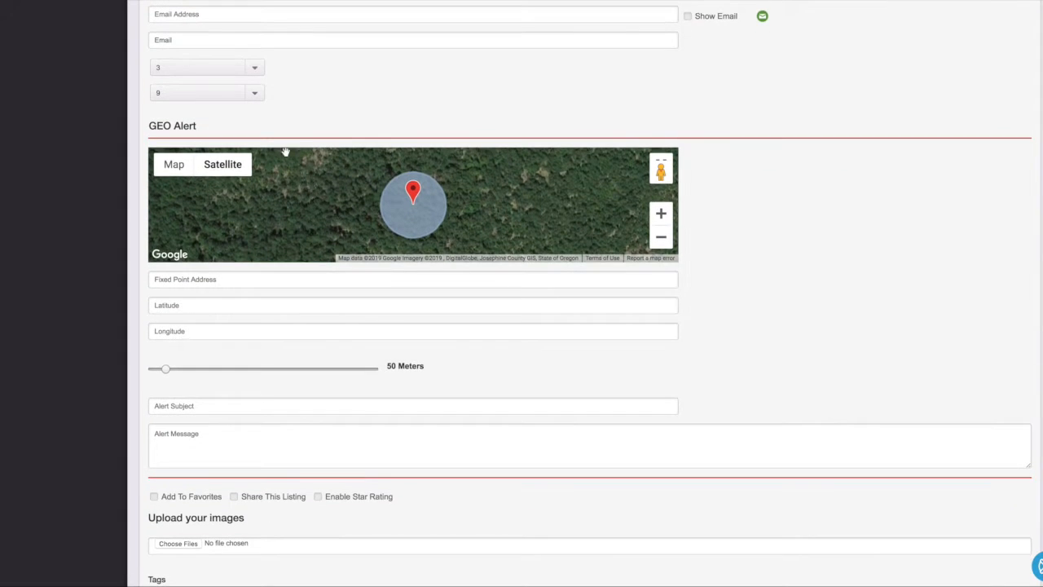
scroll(283, 141, down, 2)
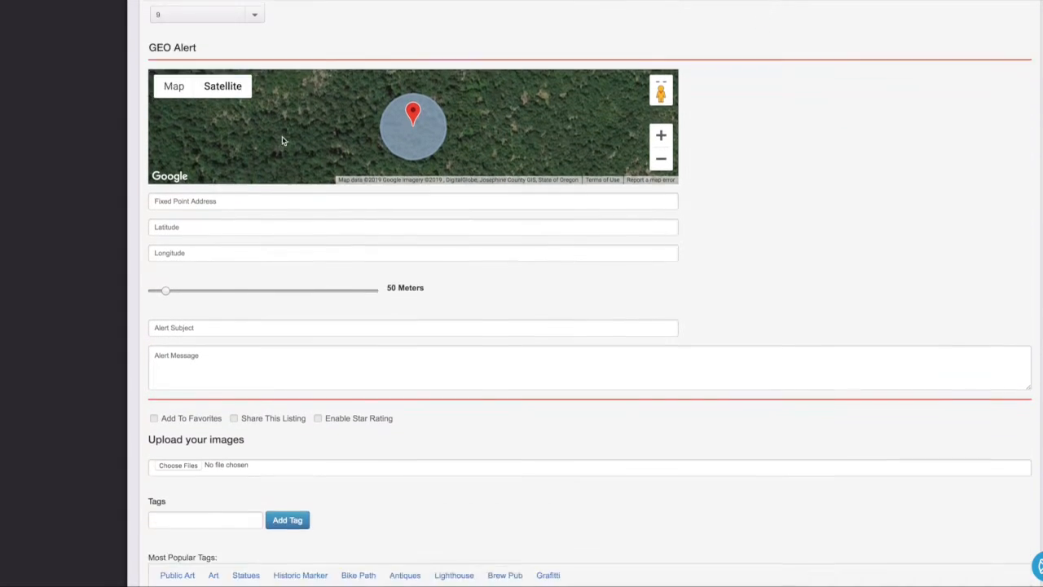
click(188, 130)
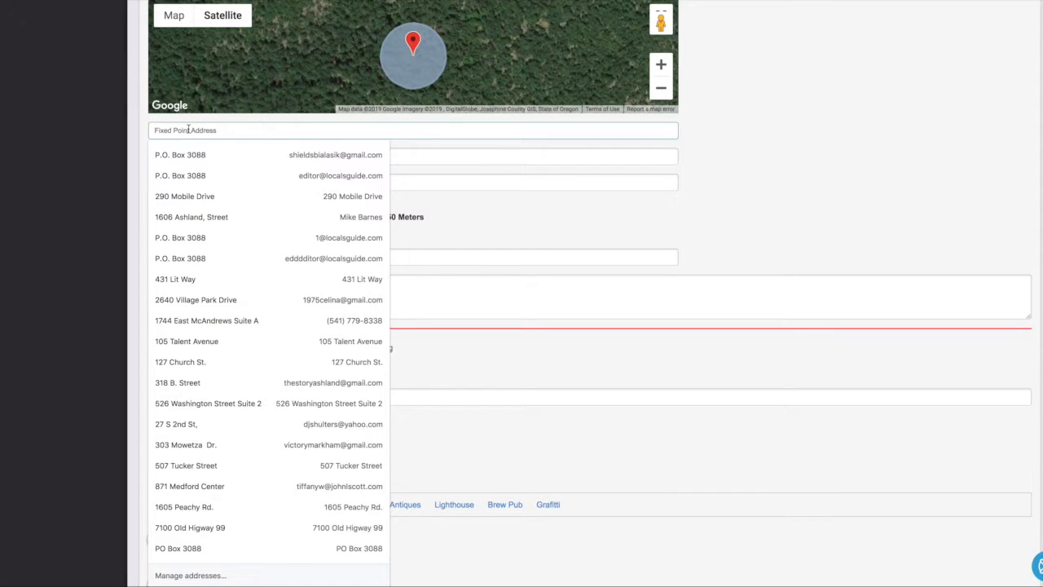
click(189, 215)
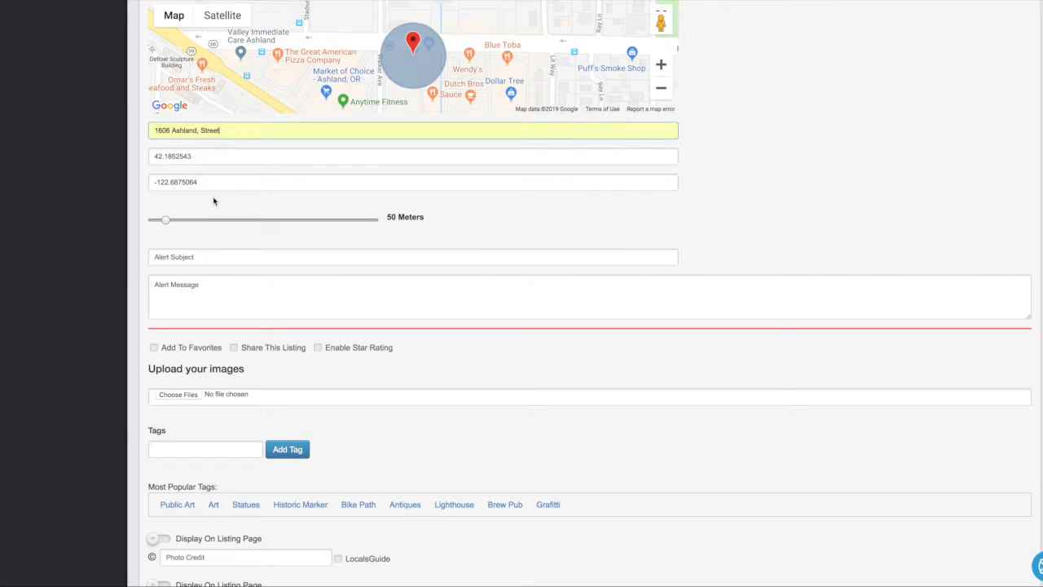
drag(167, 220, 220, 226)
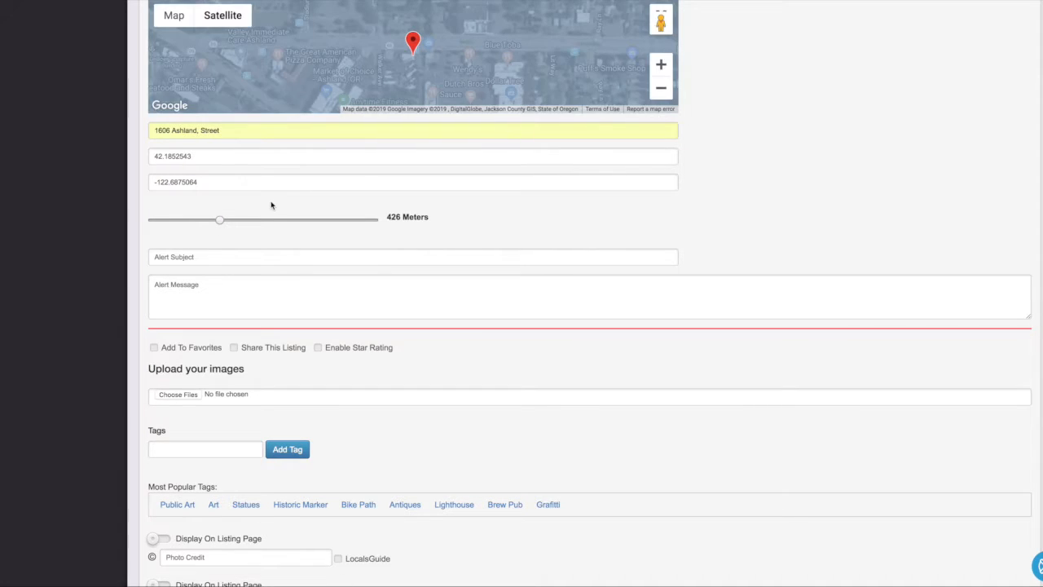
click(191, 219)
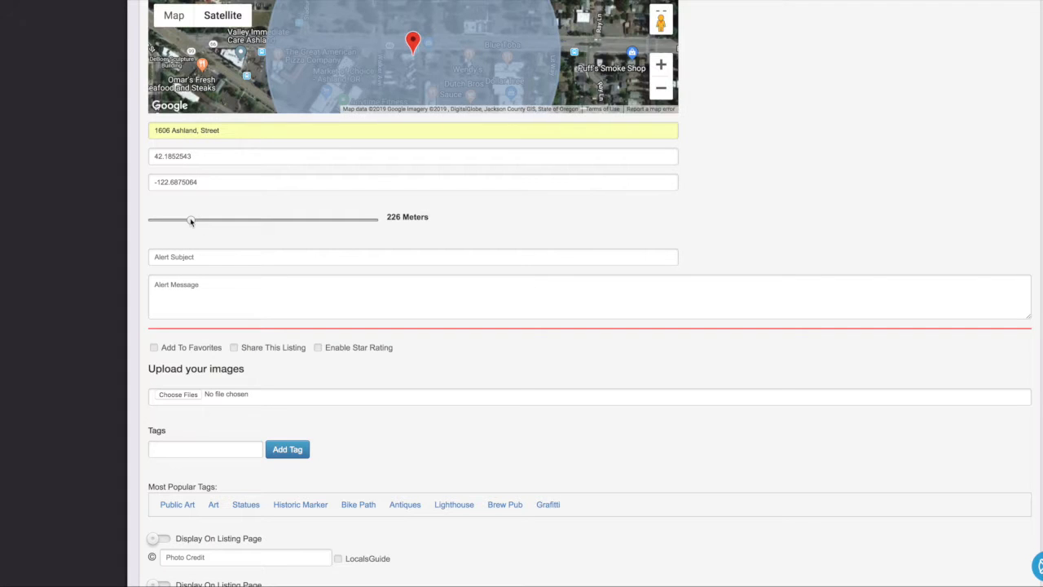
drag(174, 222, 170, 221)
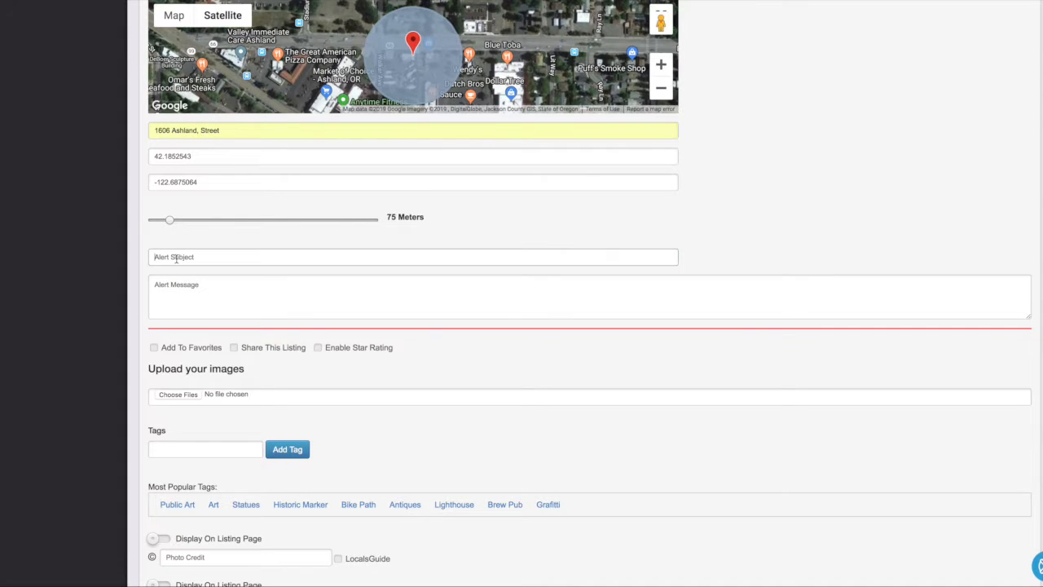
Step: Write the alert subject 'You are in the Zone' and message 'Hi There...'
text(Hi)
key(BackSpace)
key(BackSpace)
text(You are)
click(205, 292)
text(Hi There...)
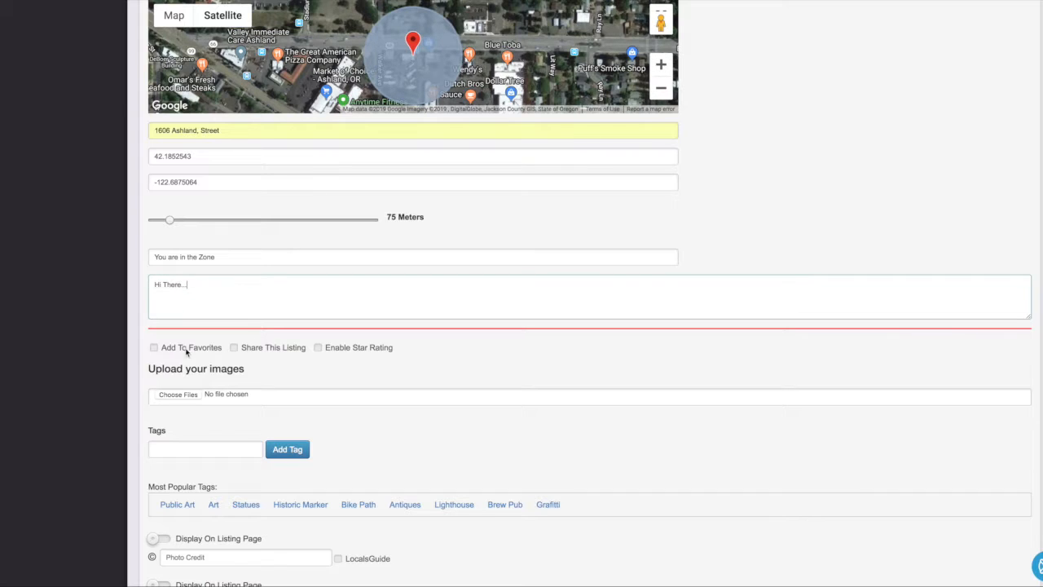
Step: Enable favorites and star rating for the listing
click(155, 349)
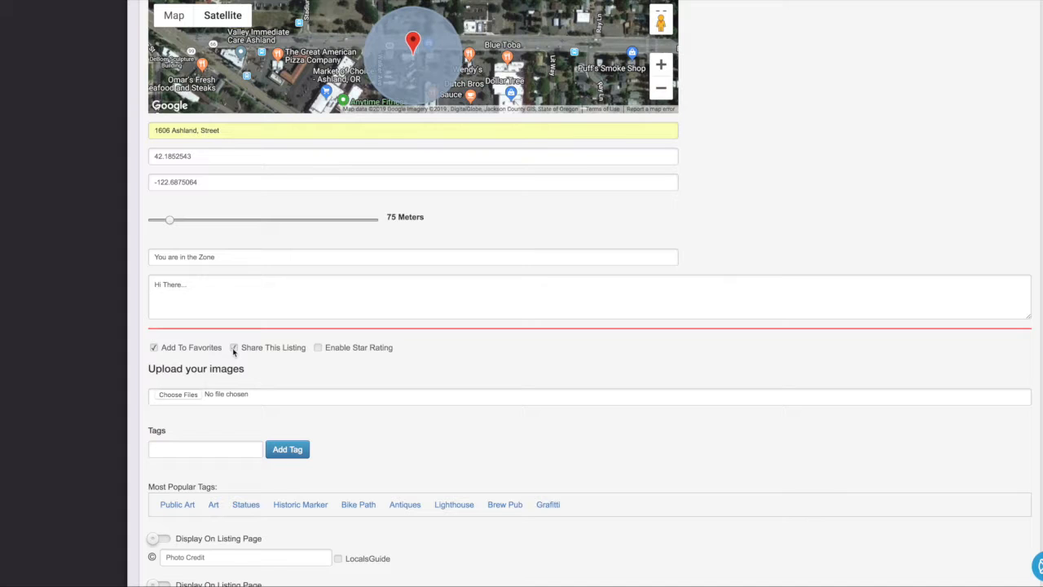
click(320, 348)
scroll(322, 365, down, 1)
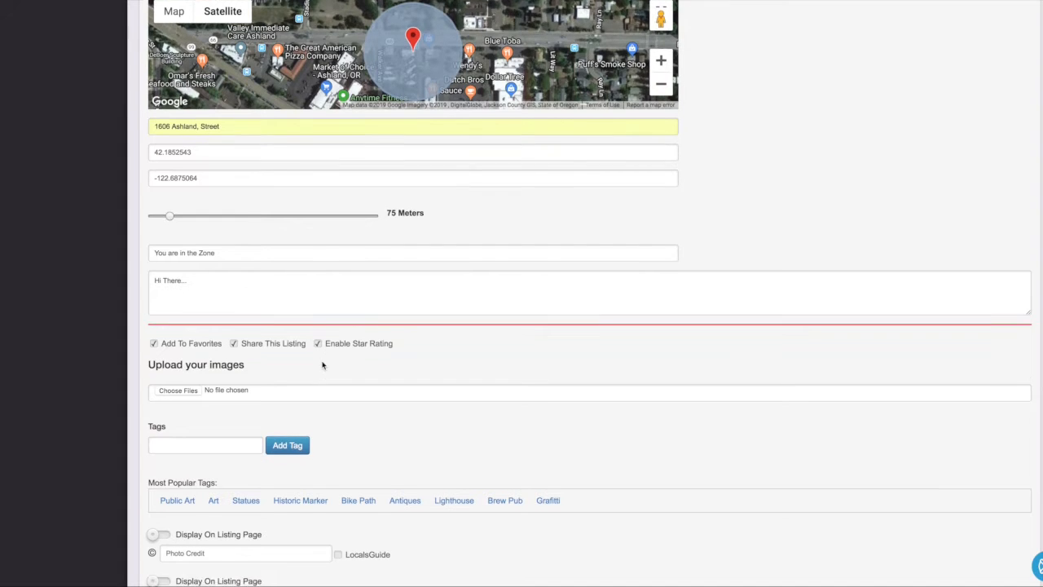
scroll(322, 366, down, 3)
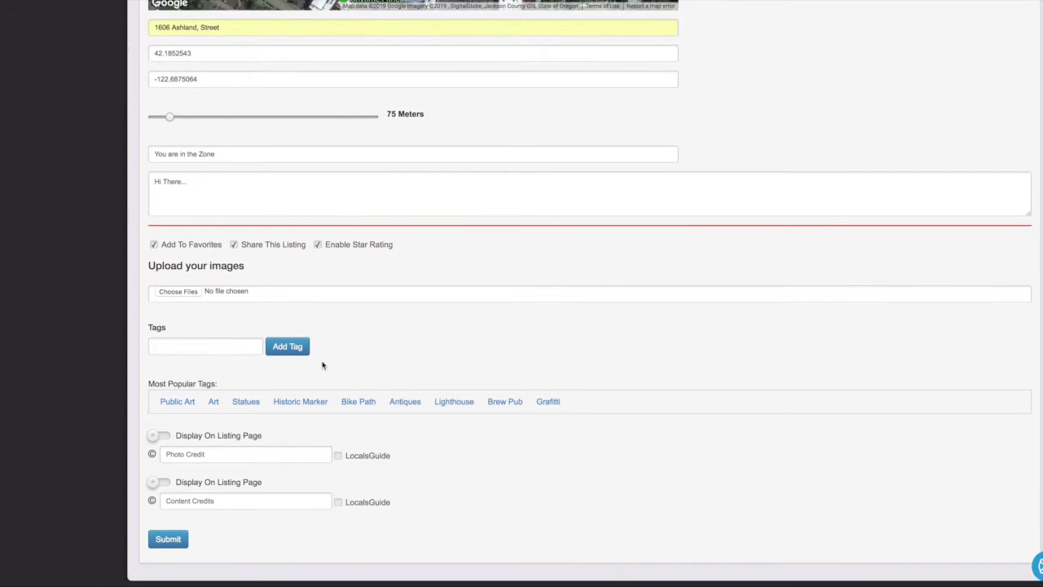
Step: Upload the Desktop image 'Screen Shot 2019-02-07 at 11.18.54 AM' to the listing
click(179, 292)
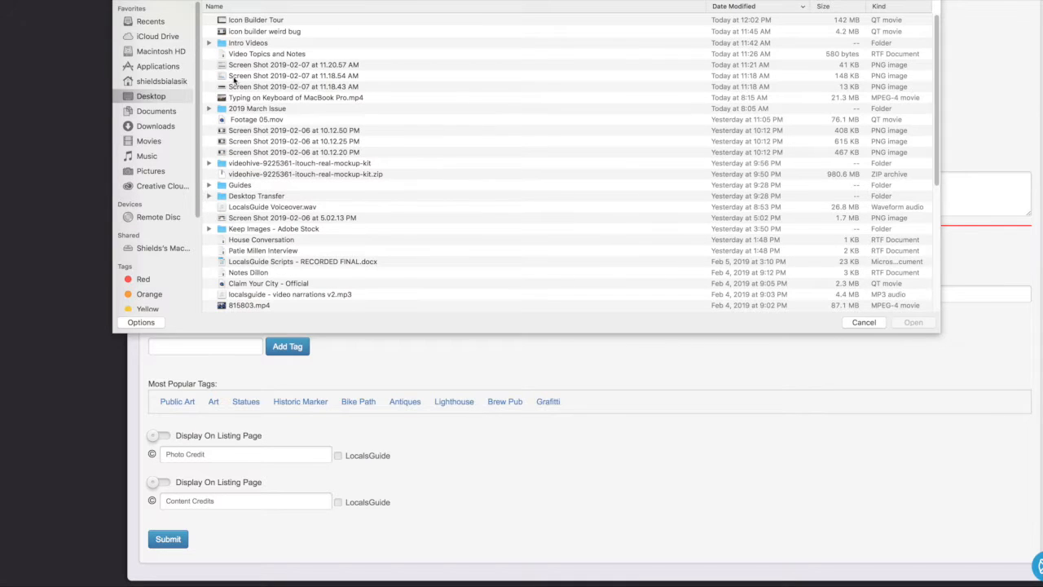
click(238, 76)
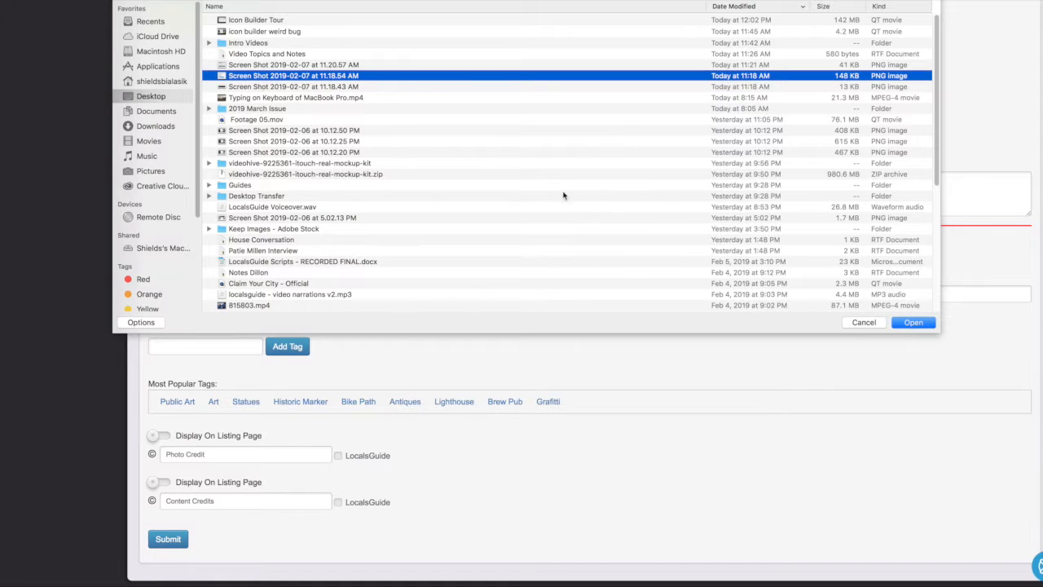
click(912, 322)
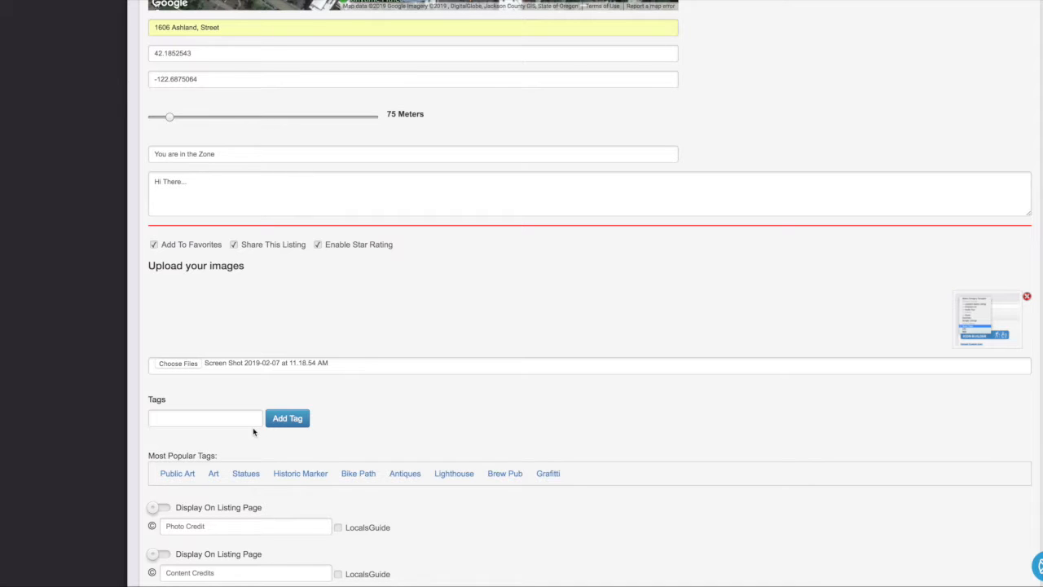
scroll(253, 427, down, 1)
Step: Add the tags Historic Homes, Green and Cheap to the listing
scroll(253, 432, down, 1)
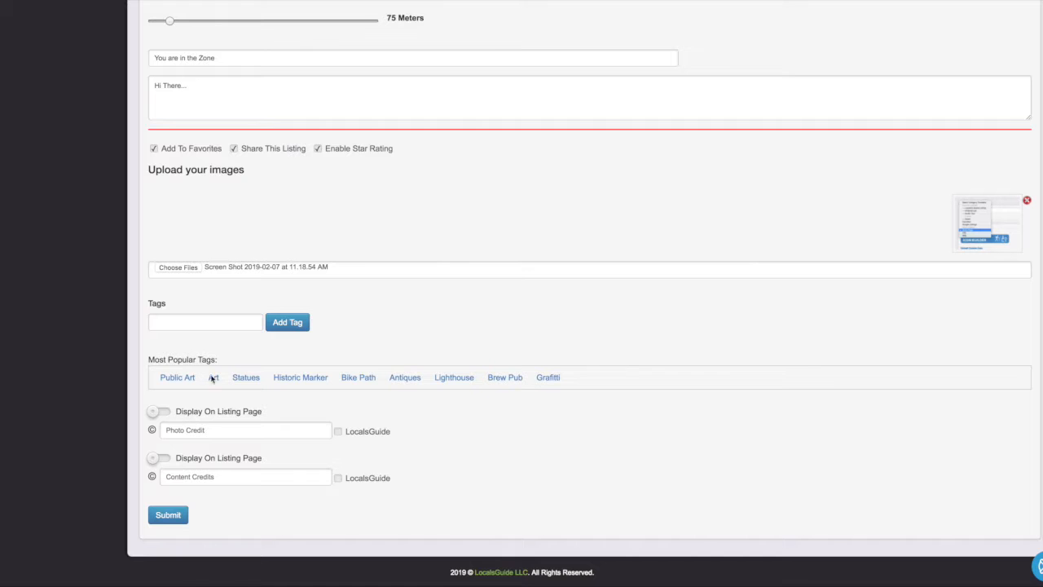
scroll(213, 385, up, 1)
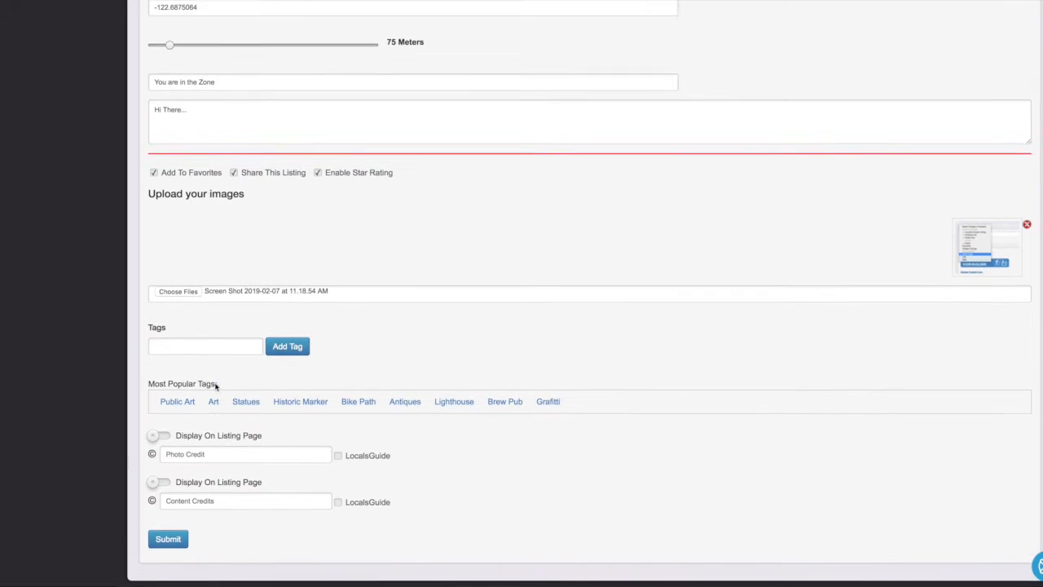
click(170, 351)
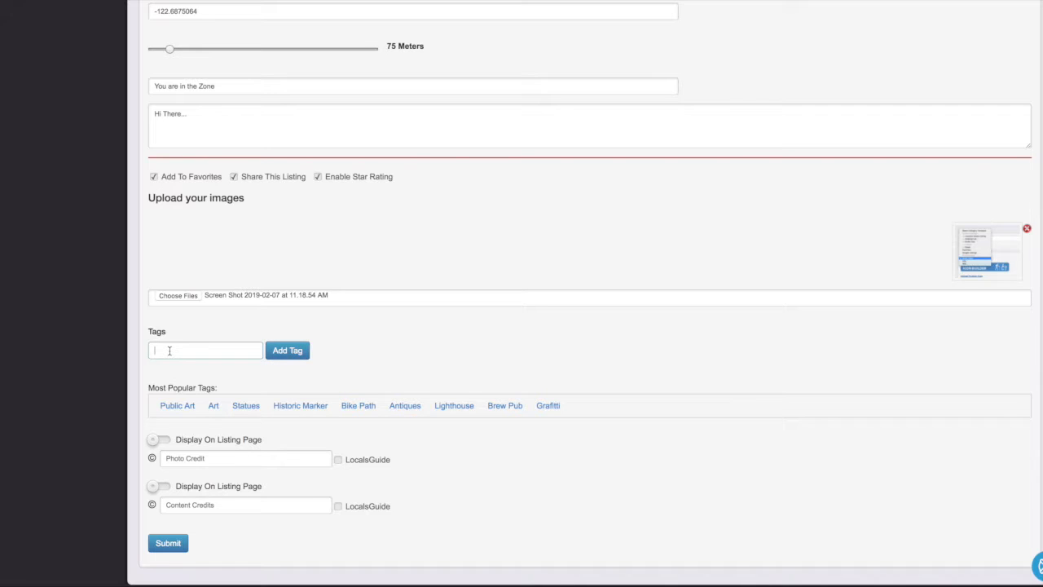
text(Histor)
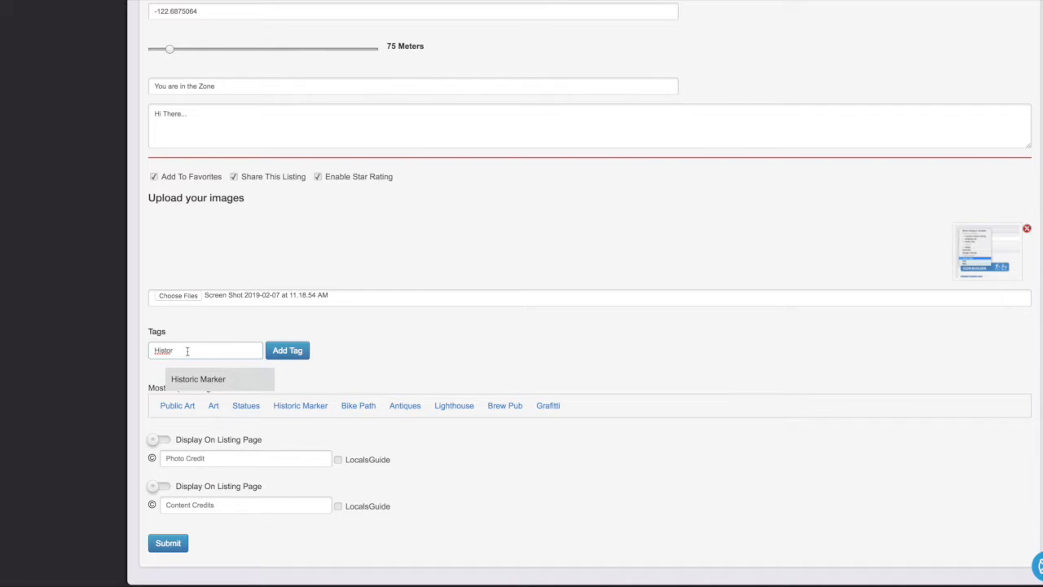
text(ic)
key(BackSpace)
key(BackSpace)
key(BackSpace)
text(ric Homes)
click(291, 357)
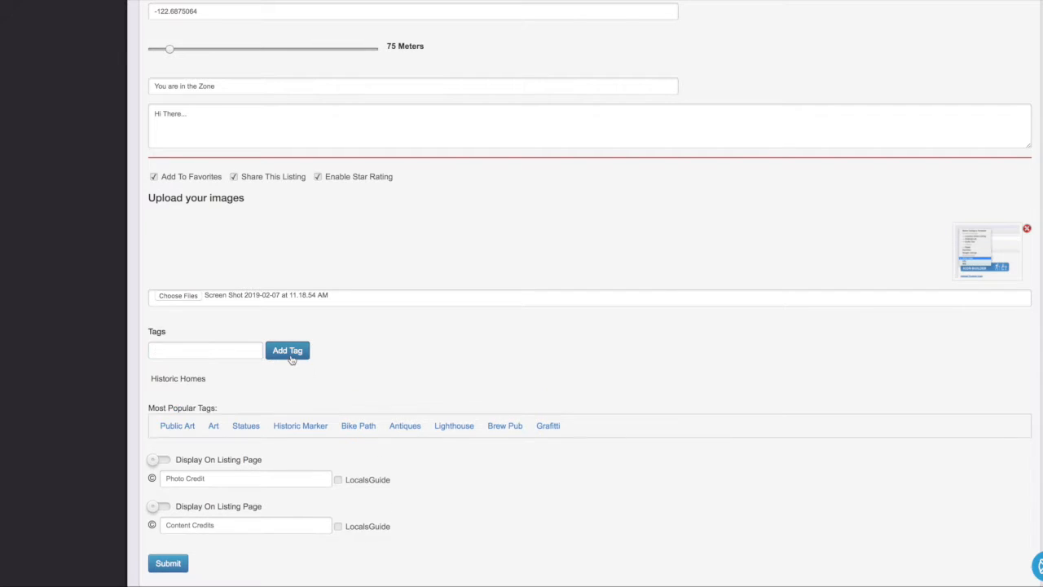
mouse_move(257, 380)
click(200, 353)
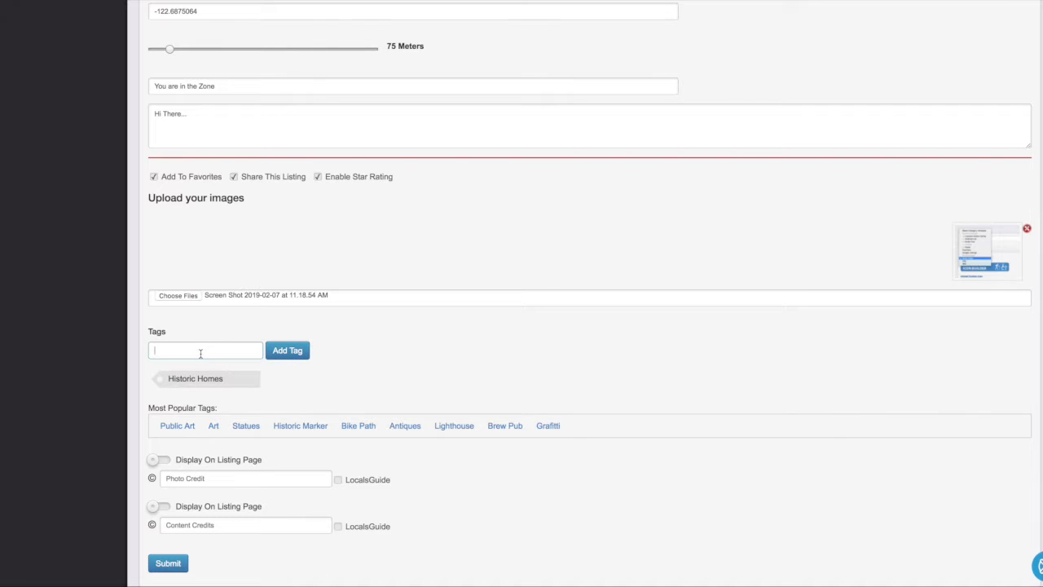
text(Green)
click(288, 352)
click(183, 349)
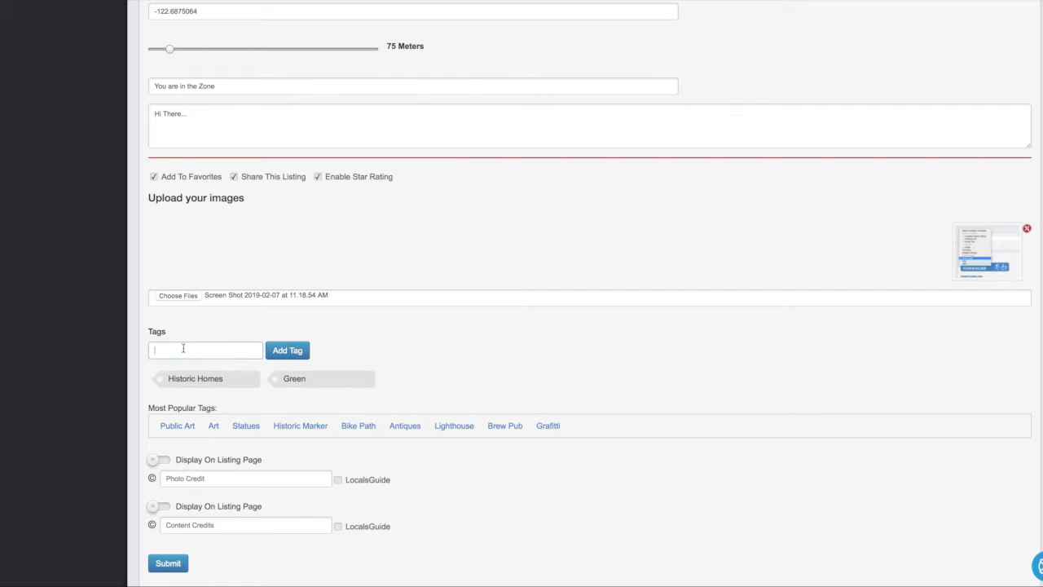
text(Cheap)
click(302, 355)
scroll(235, 401, down, 2)
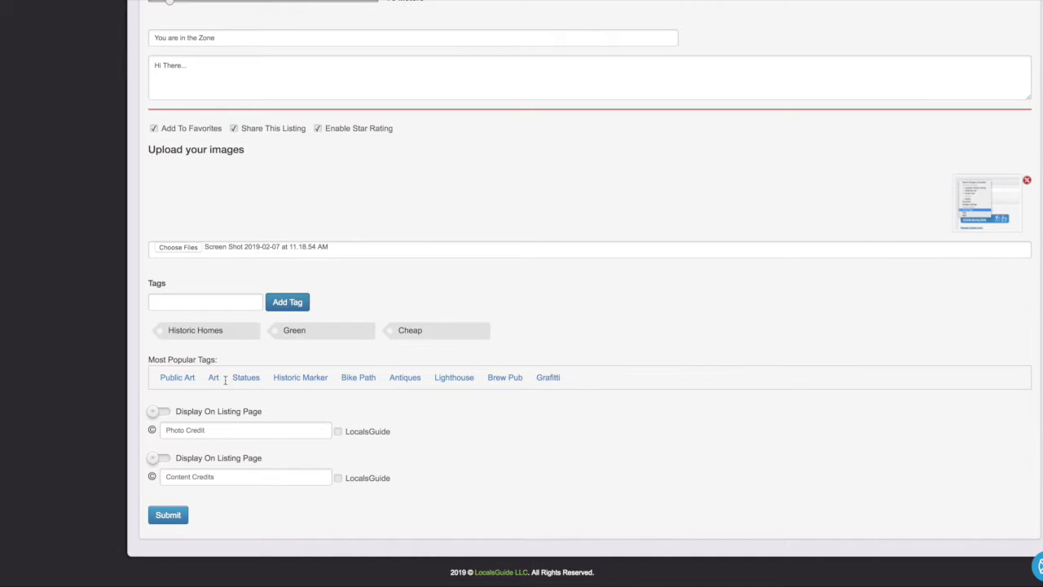
Step: Credit the photo to LocalsGuide and clear the Photo Credit name field
click(166, 413)
click(185, 431)
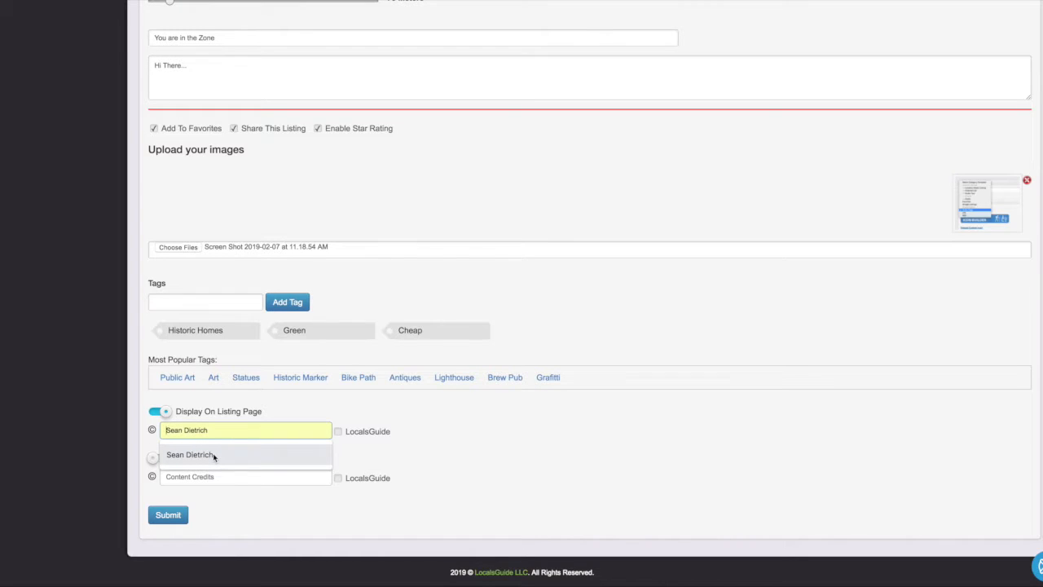
click(213, 455)
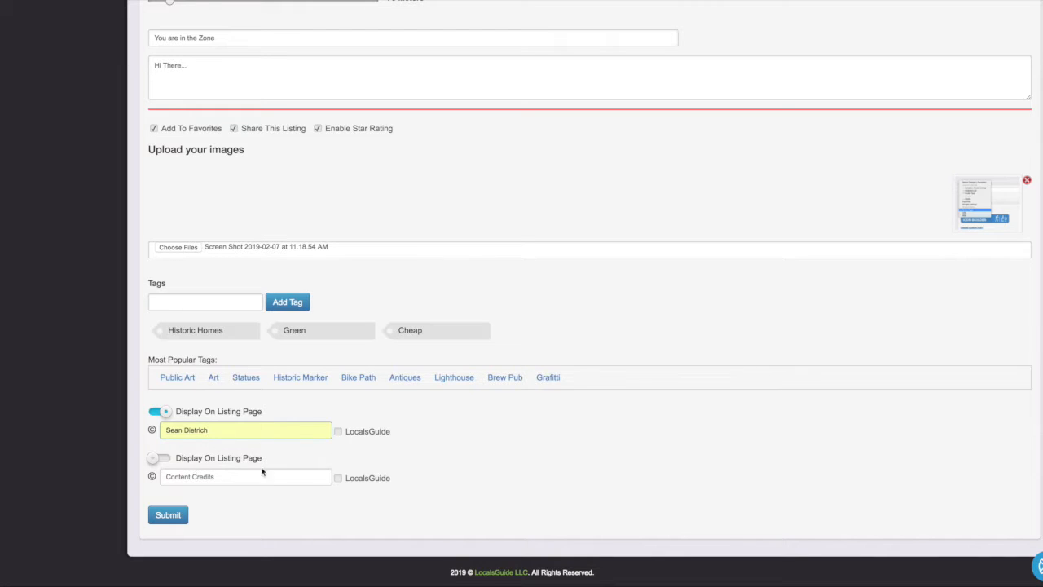
click(338, 432)
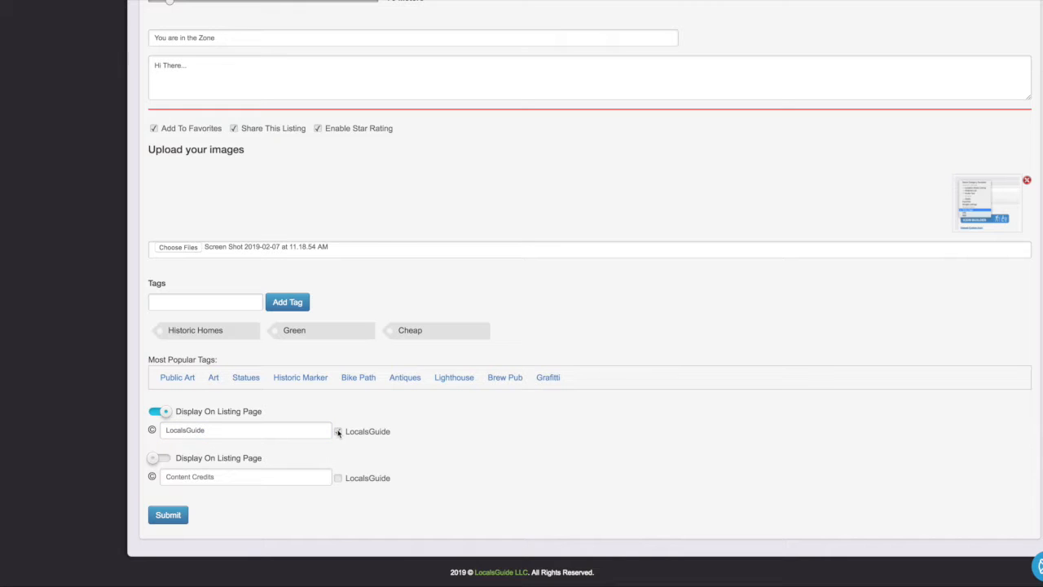
double_click(236, 431)
key(BackSpace)
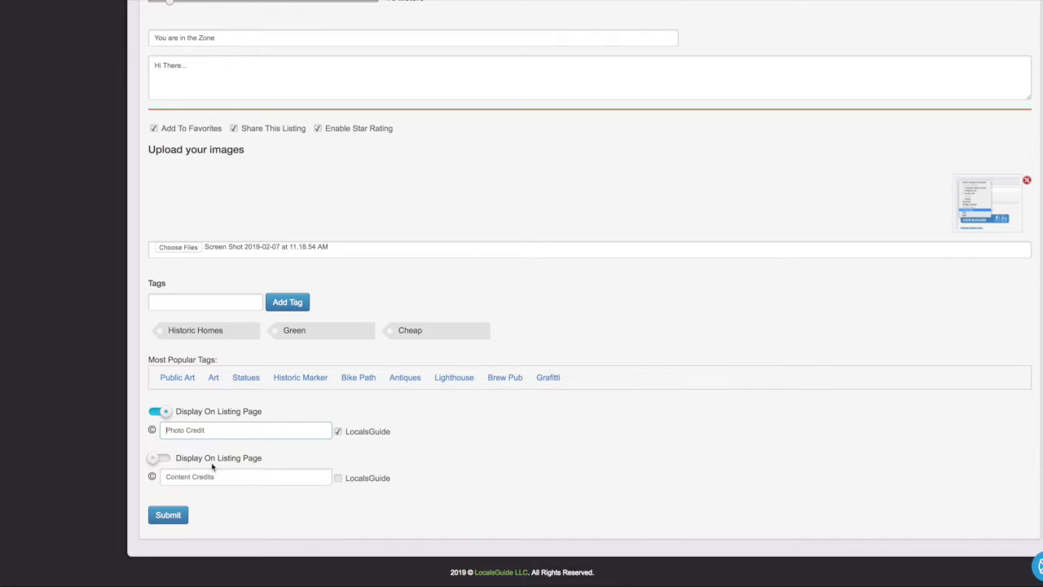
Step: Turn off display of both the photo and content credits on the listing page
click(158, 459)
click(154, 461)
click(156, 459)
click(156, 413)
click(158, 459)
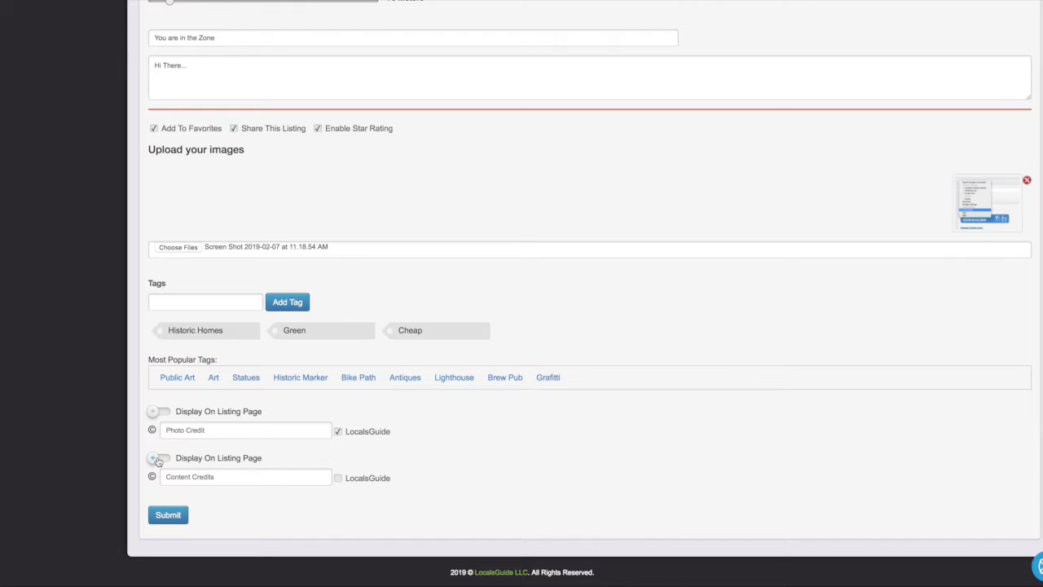
Step: Submit the Red Tail Inn listing, view its details, and star it in Actions
click(168, 515)
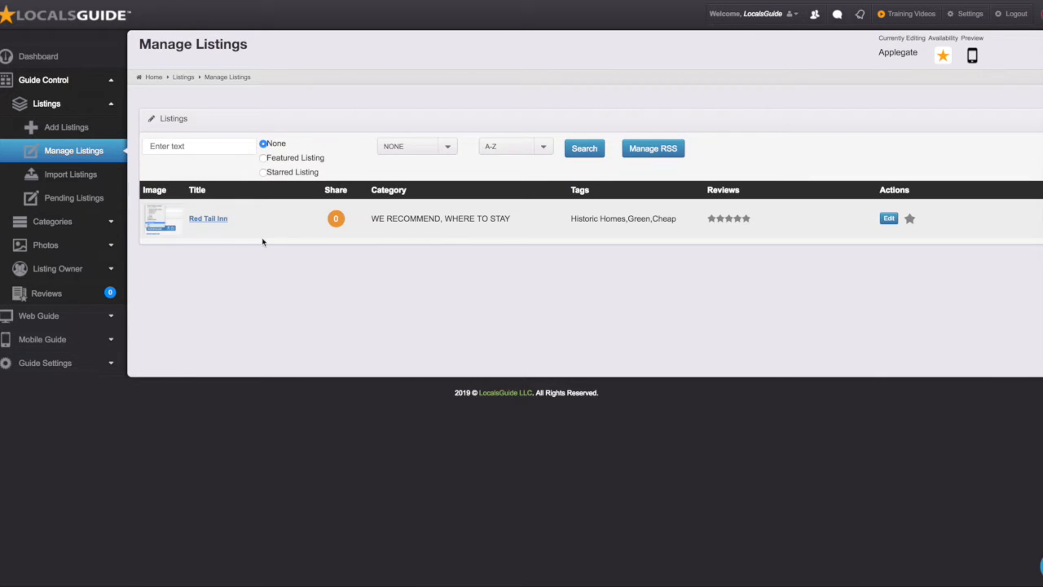
click(207, 219)
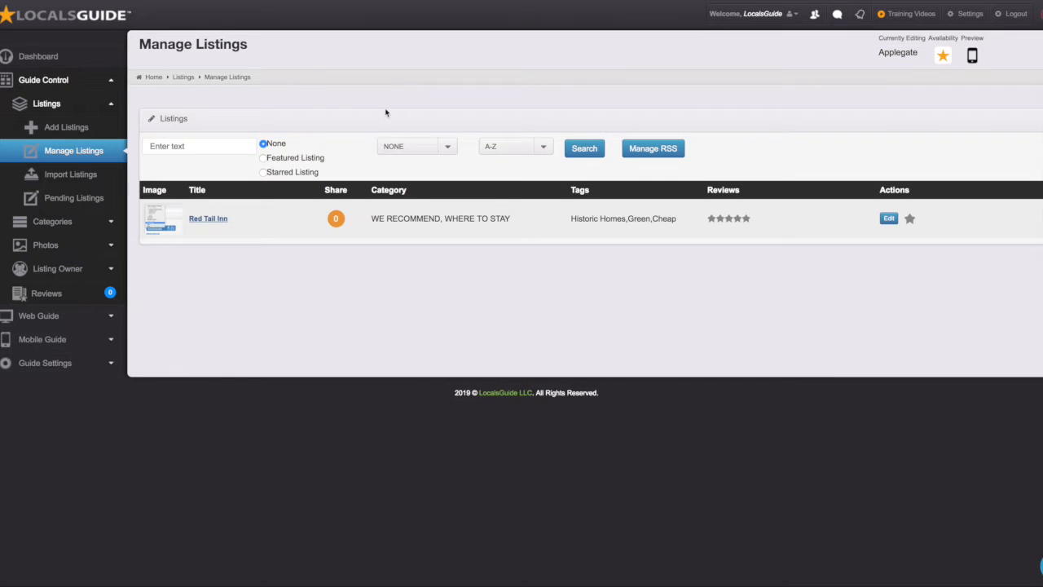
click(911, 221)
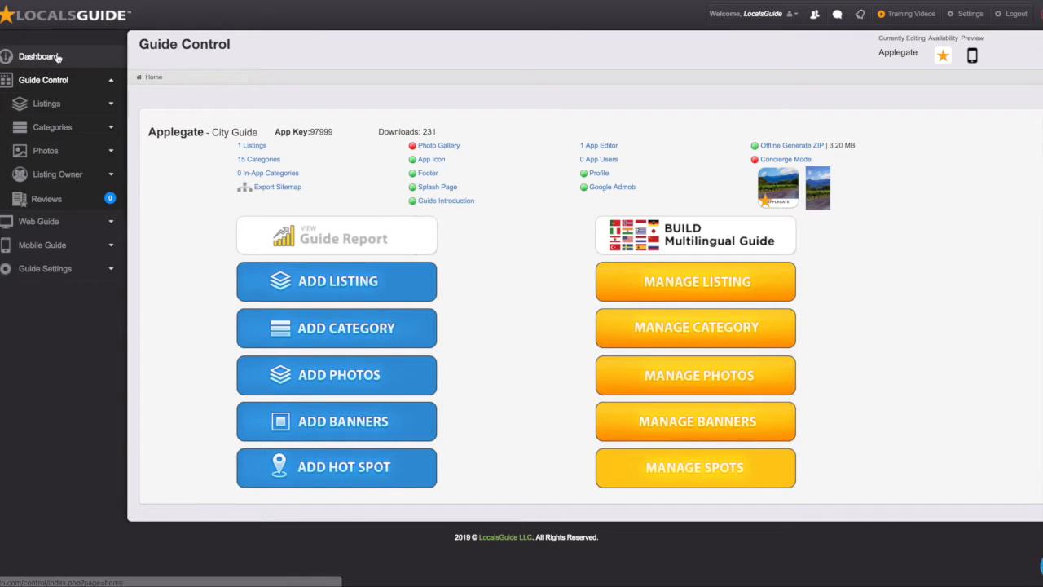
Step: From the Dashboard, open the Ashland guide and view its 763 listings
click(57, 57)
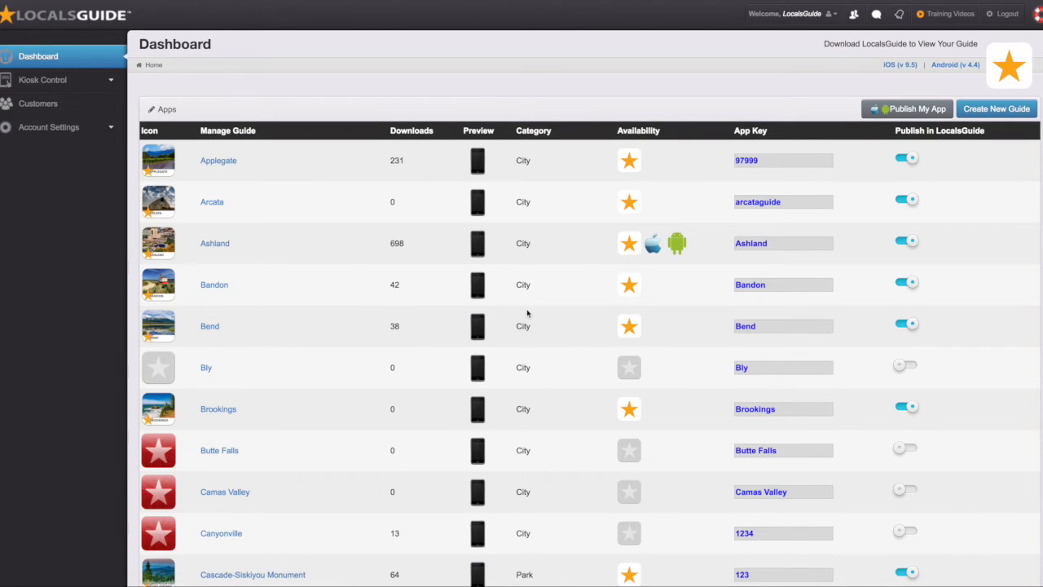
click(226, 248)
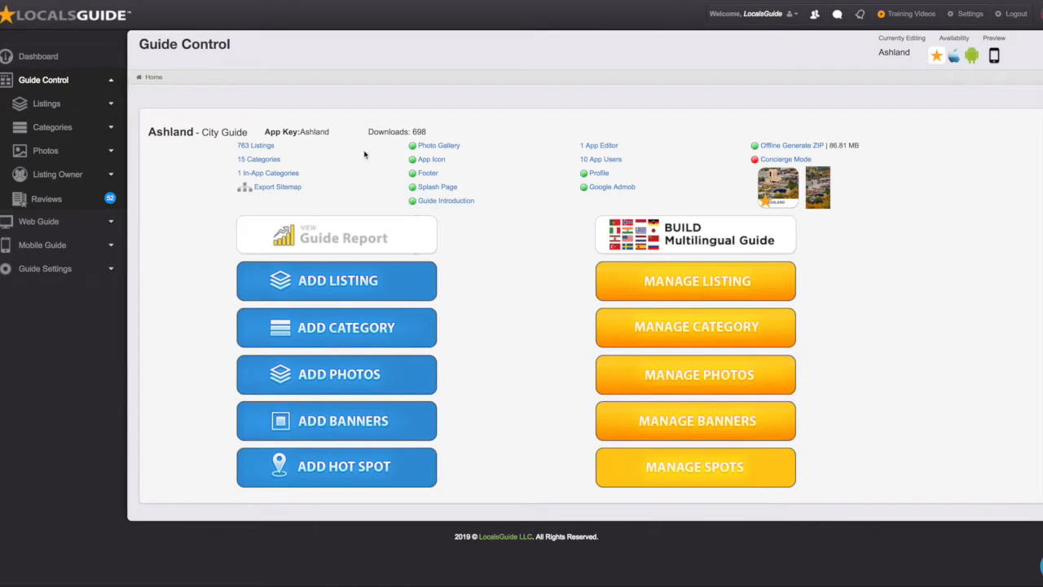
click(263, 147)
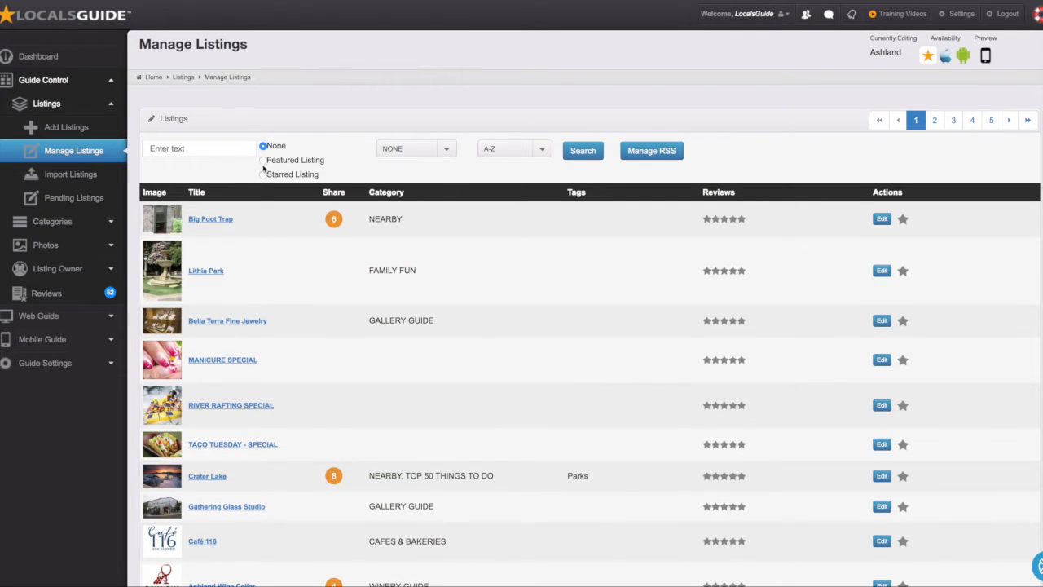
Step: Try the Featured and Starred filters, search listings for 'Hawk', then reload the full Ashland list
click(264, 163)
click(264, 176)
click(214, 147)
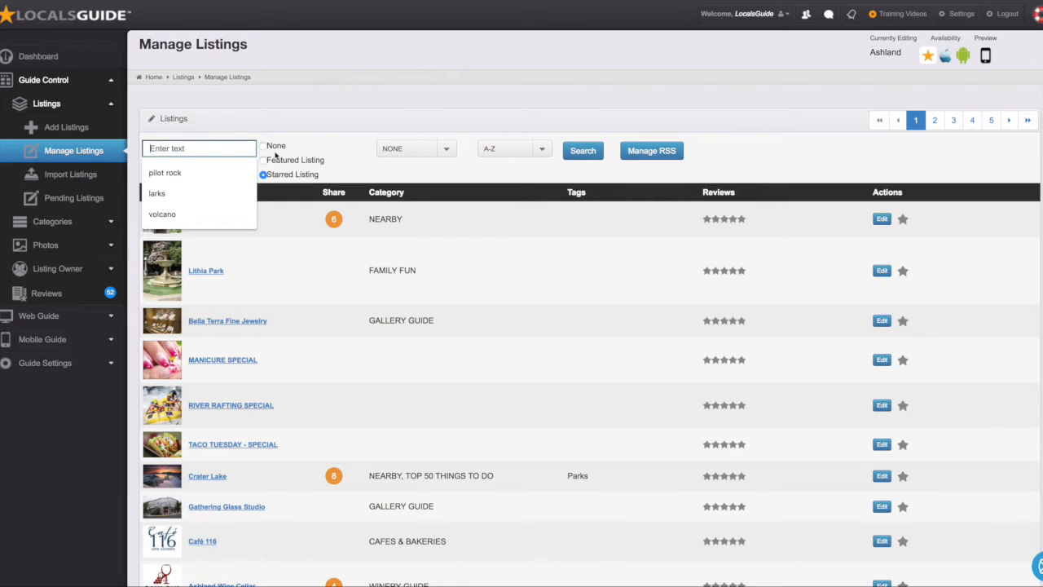
click(264, 146)
click(216, 148)
text(Hawk)
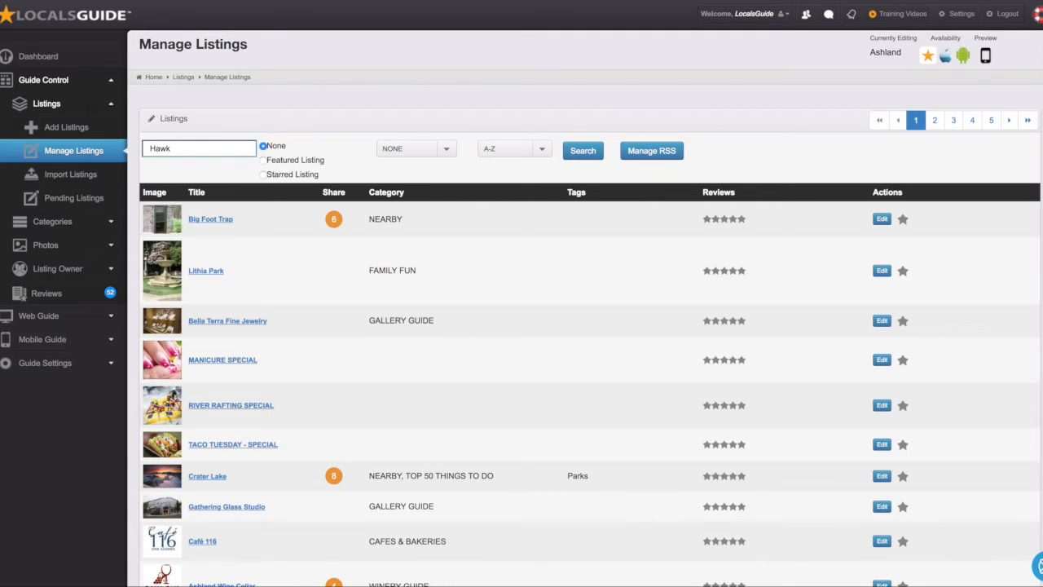
key(Return)
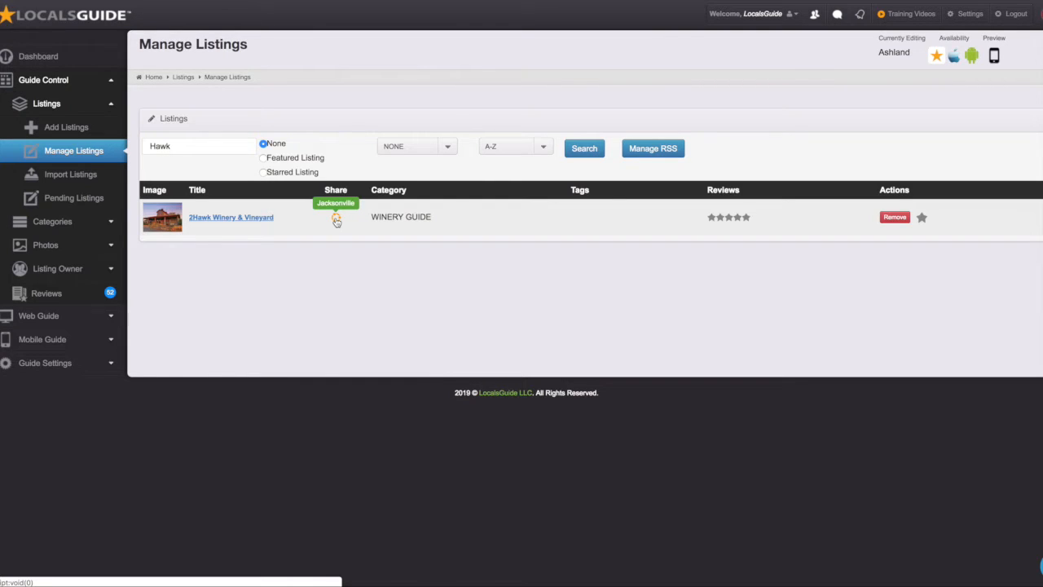
double_click(161, 146)
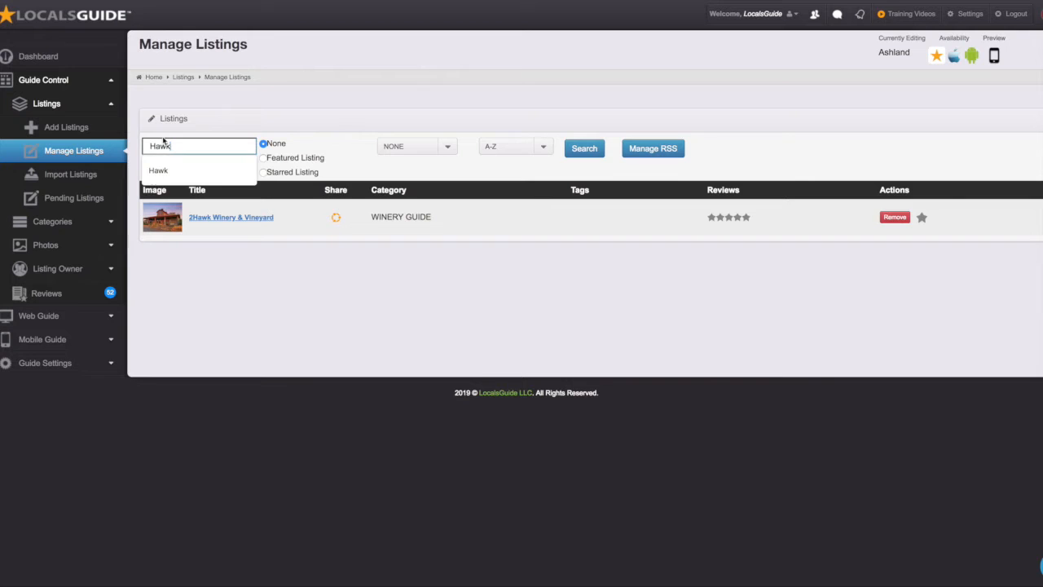
click(55, 2)
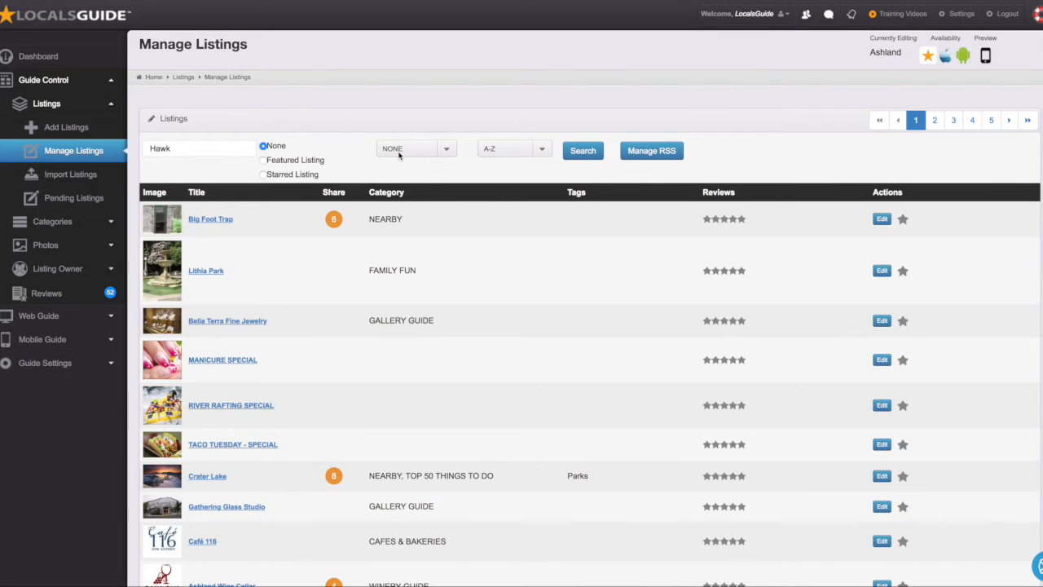
Step: Clear the Hawk search and filter listings by Acupuncture, then by Breweries
click(399, 149)
mouse_move(434, 585)
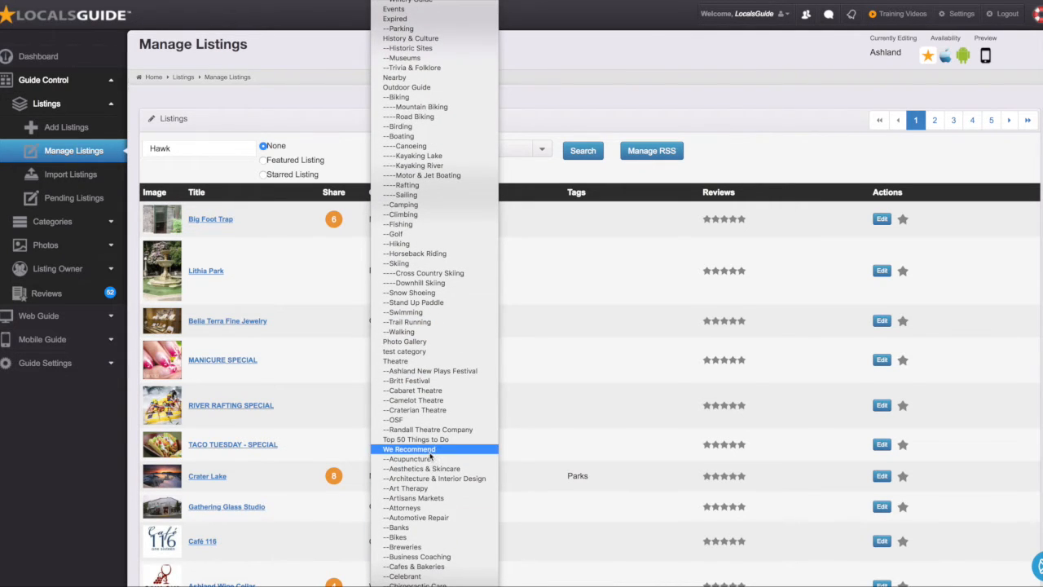
click(429, 459)
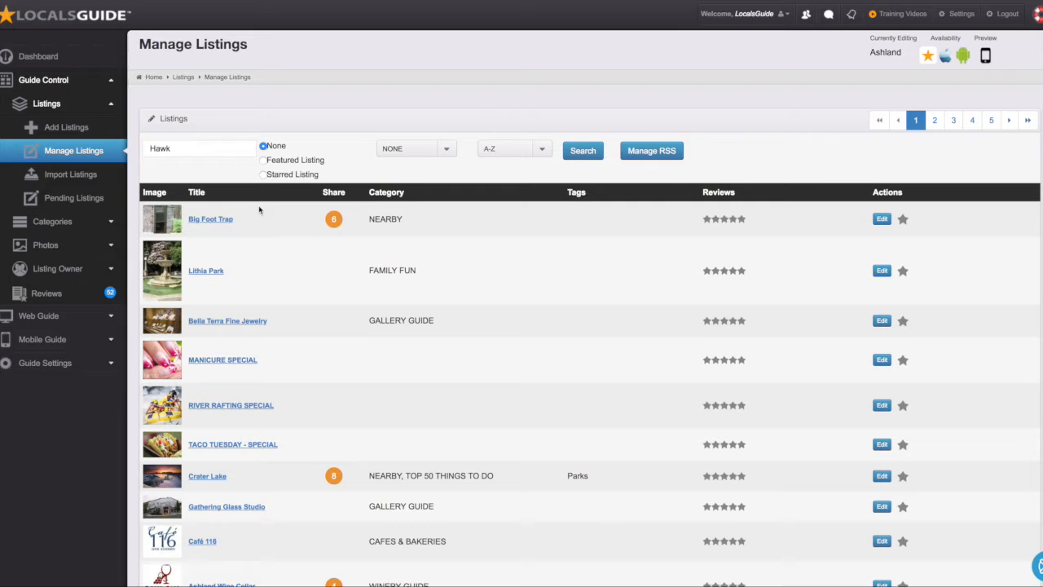
double_click(200, 148)
key(BackSpace)
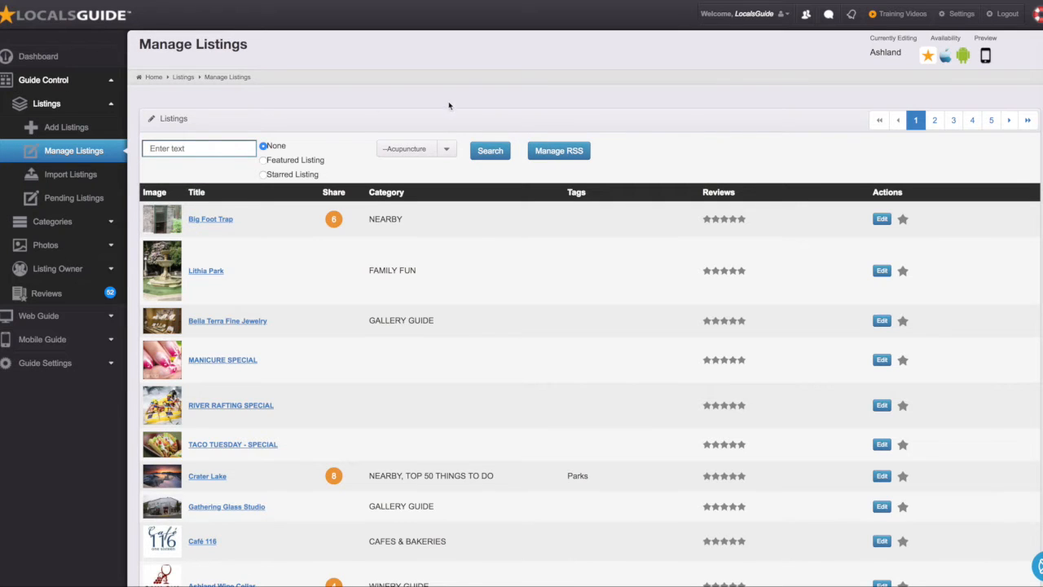
click(491, 152)
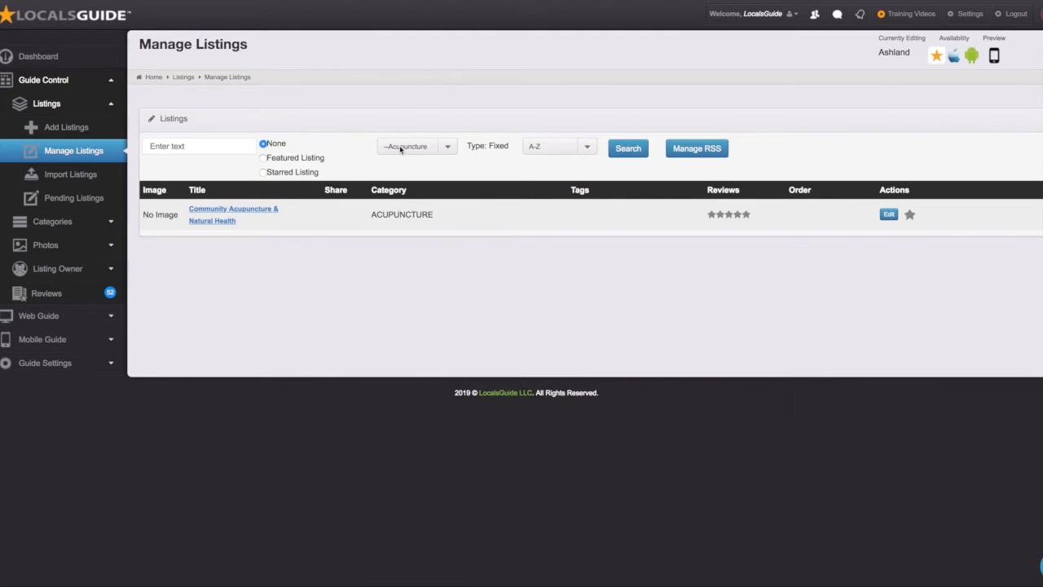
click(402, 147)
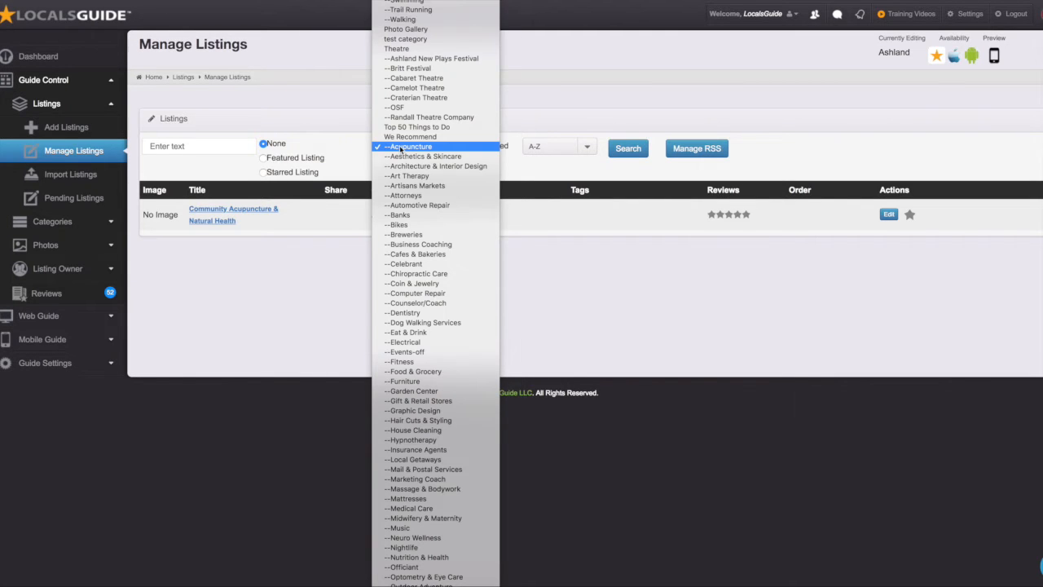
click(405, 235)
click(626, 153)
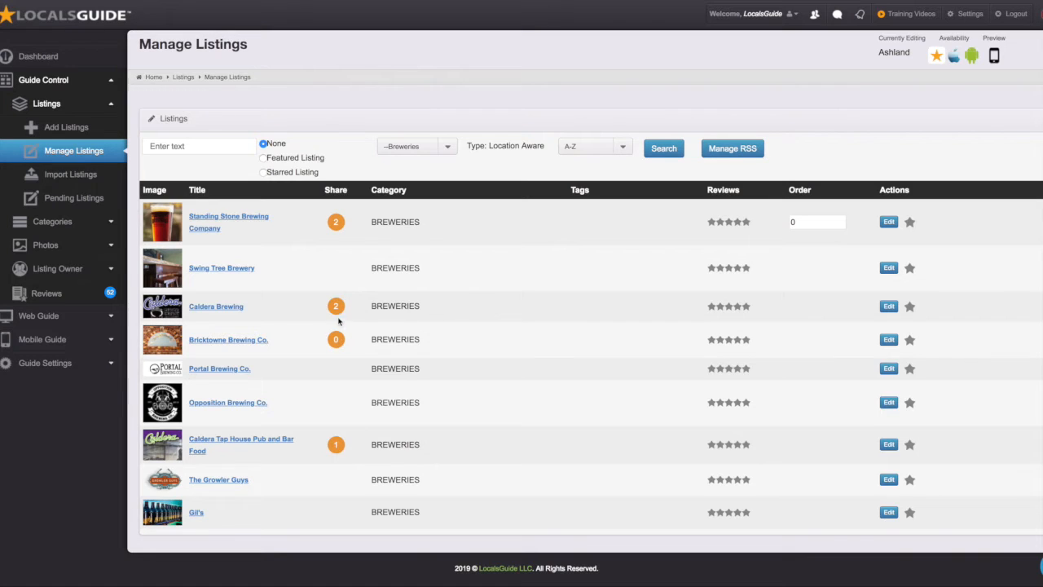
mouse_move(335, 307)
Step: Filter the Ashland listings by the Outdoor Guide category
click(442, 145)
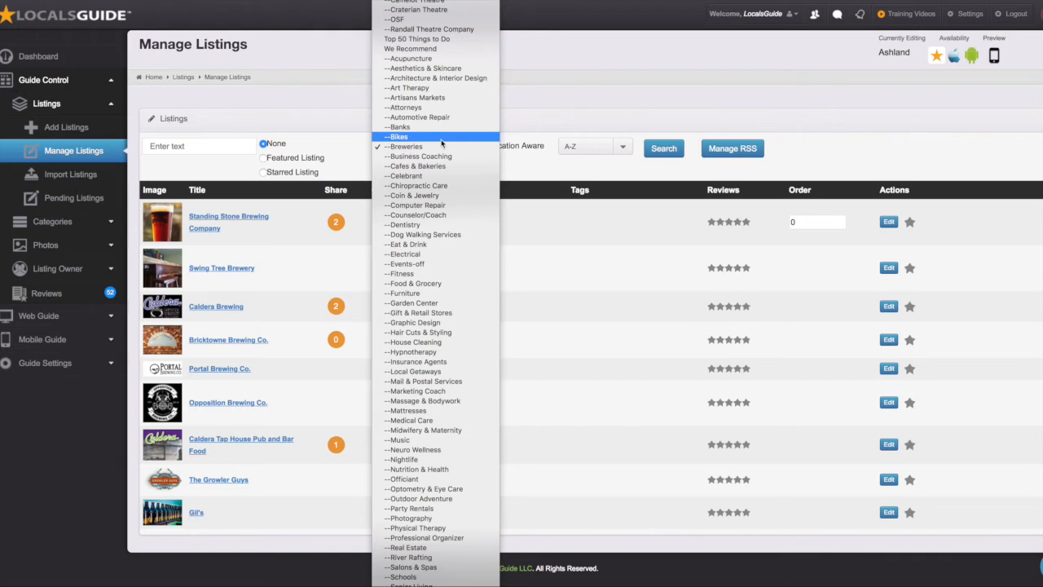
scroll(418, 291, down, 5)
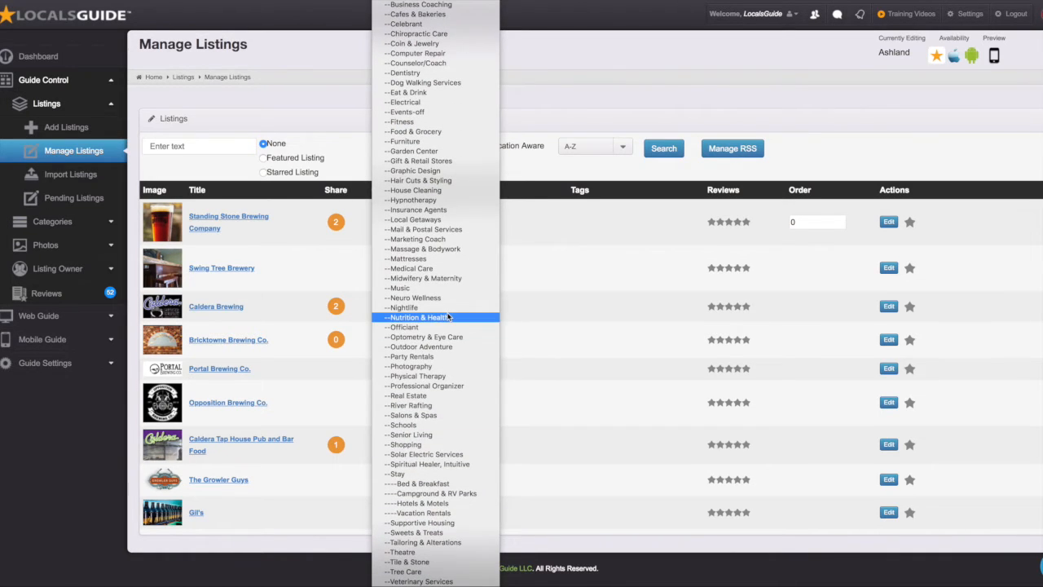
scroll(466, 35, up, 8)
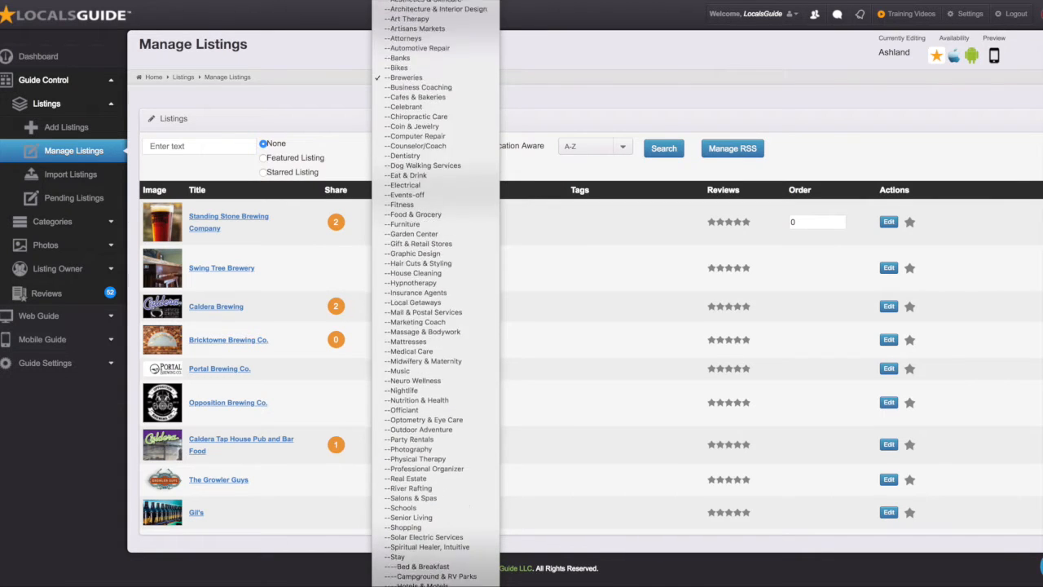
scroll(448, 20, up, 8)
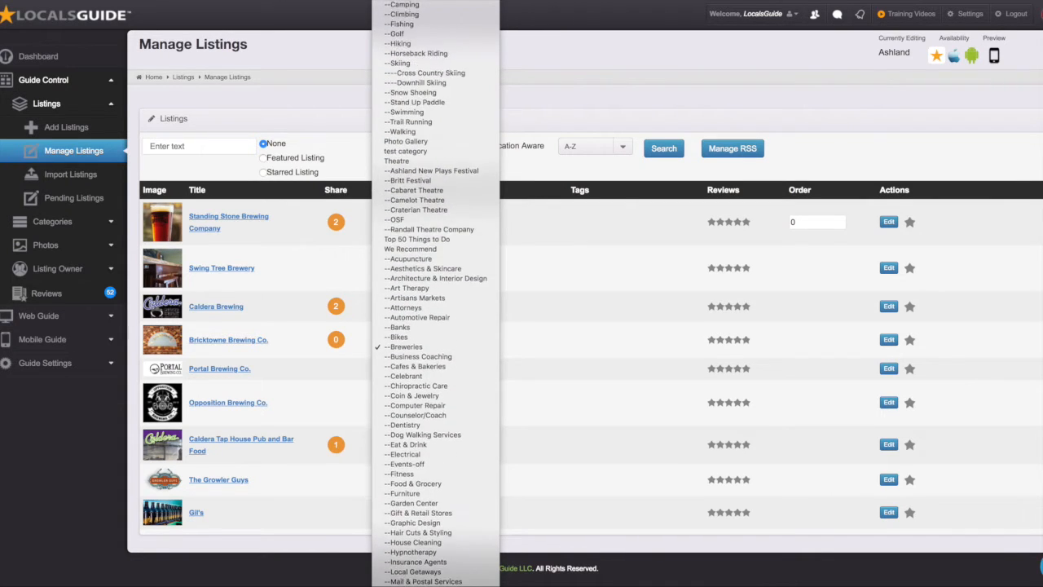
click(438, 83)
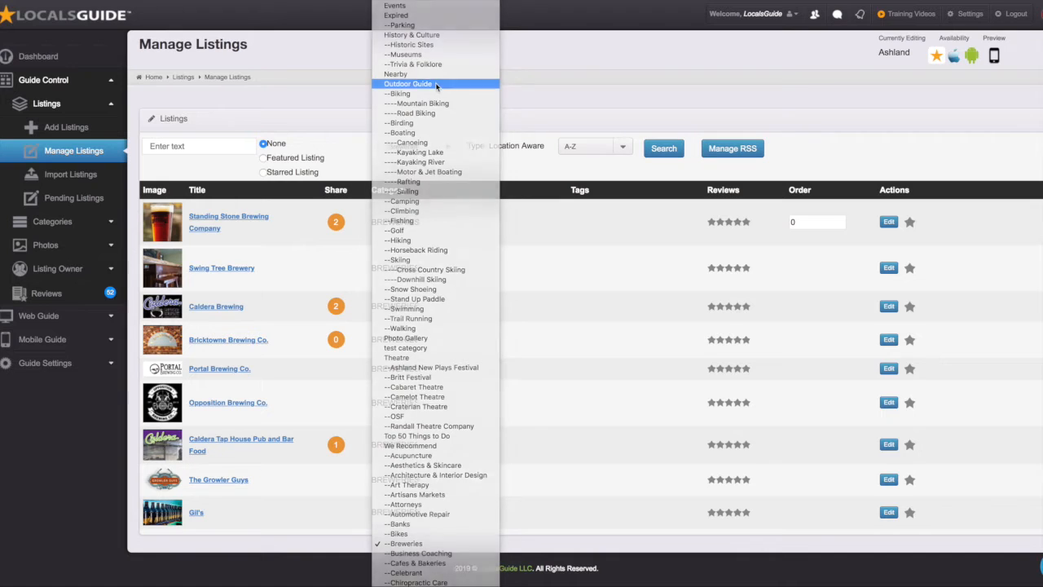
click(666, 158)
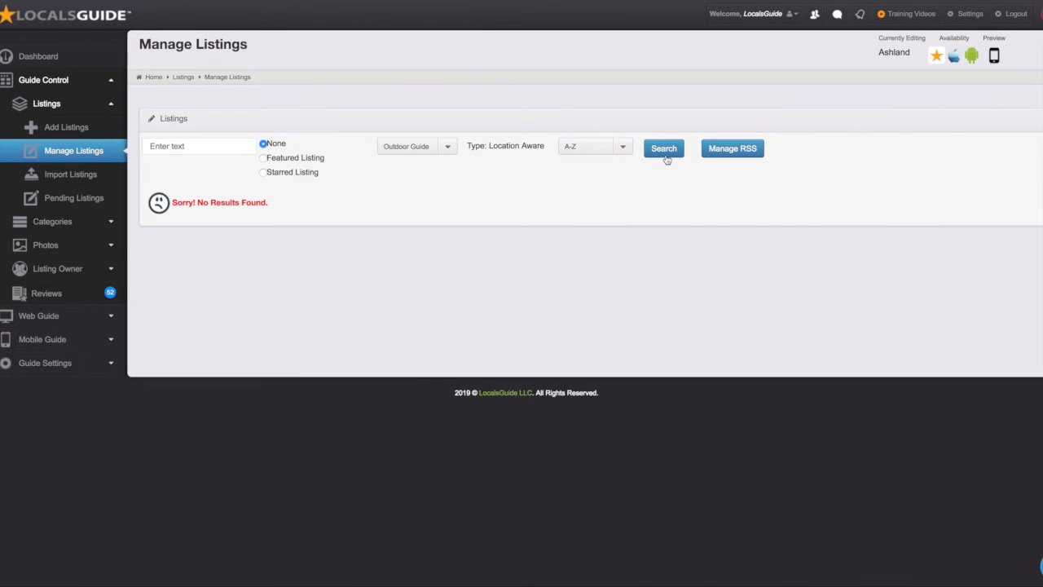
Step: Filter by Biking, then narrow to the --Mountain Biking category
click(428, 147)
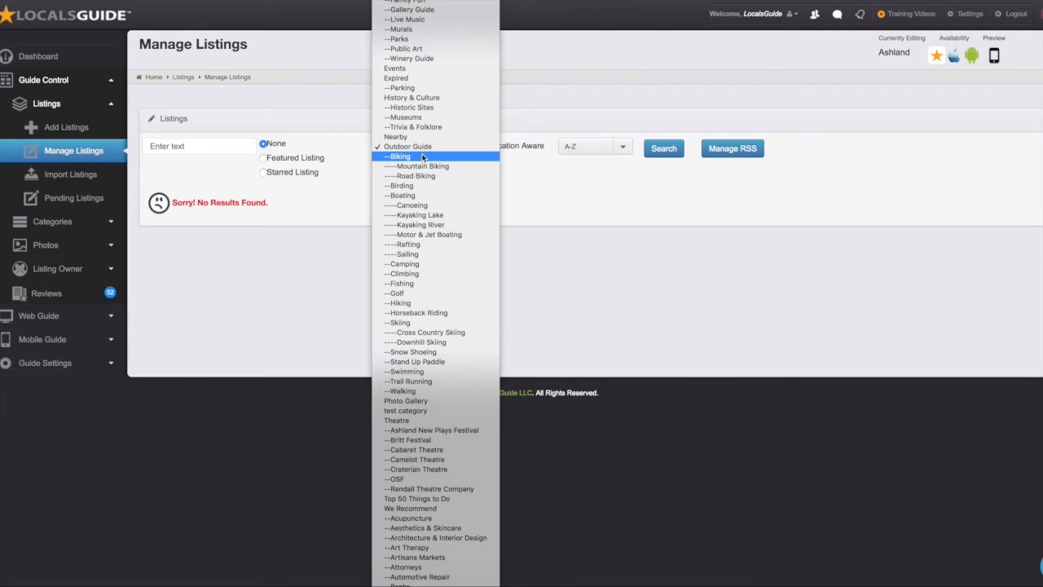
click(422, 157)
click(672, 152)
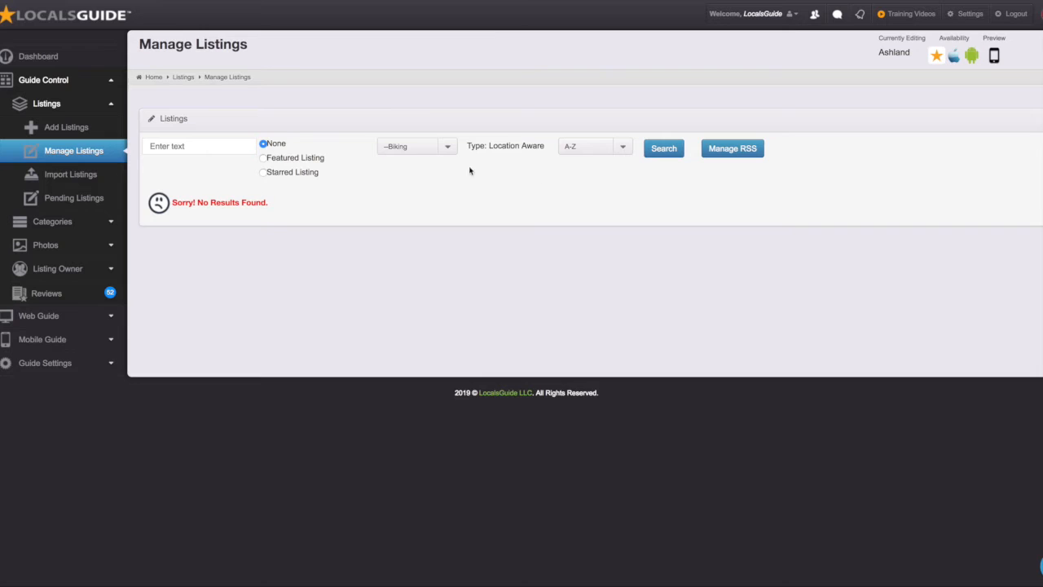
click(422, 149)
click(423, 156)
click(667, 157)
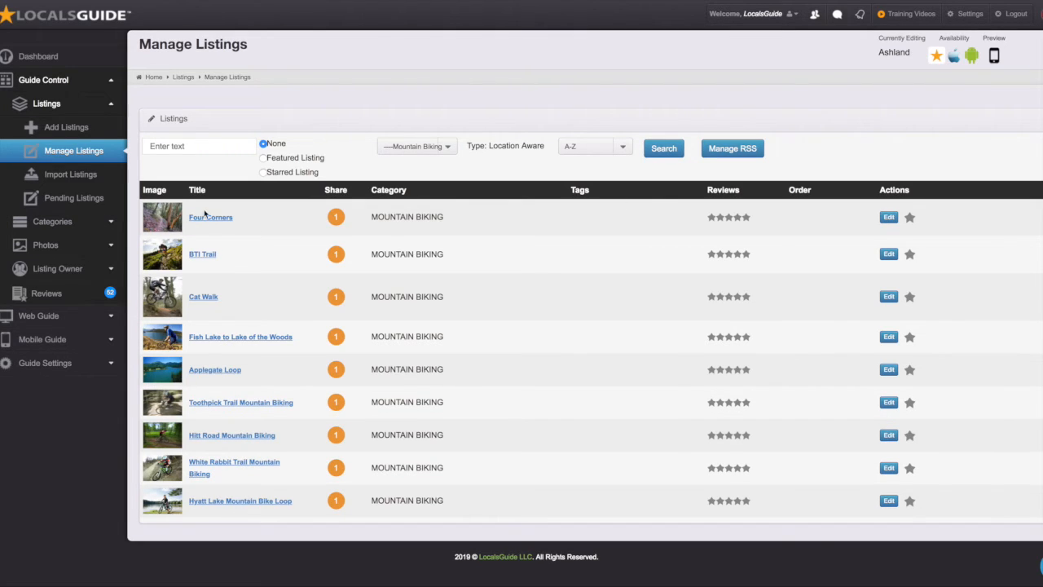
Step: Browse the Cat Walk, BTI Trail and Toothpick Trail listings, selecting Toothpick's difficulty description
click(205, 298)
click(203, 255)
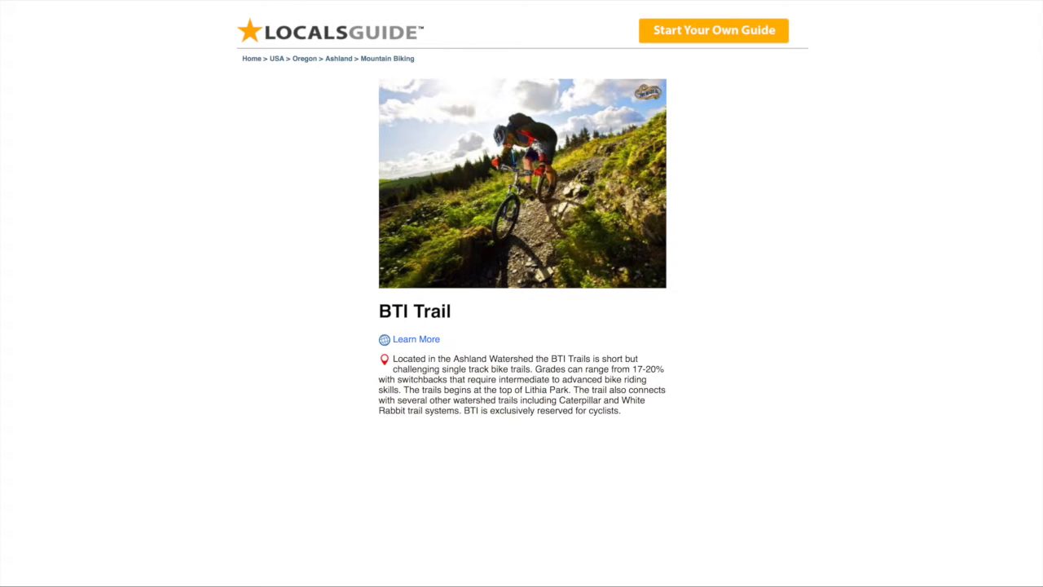
key(super+w)
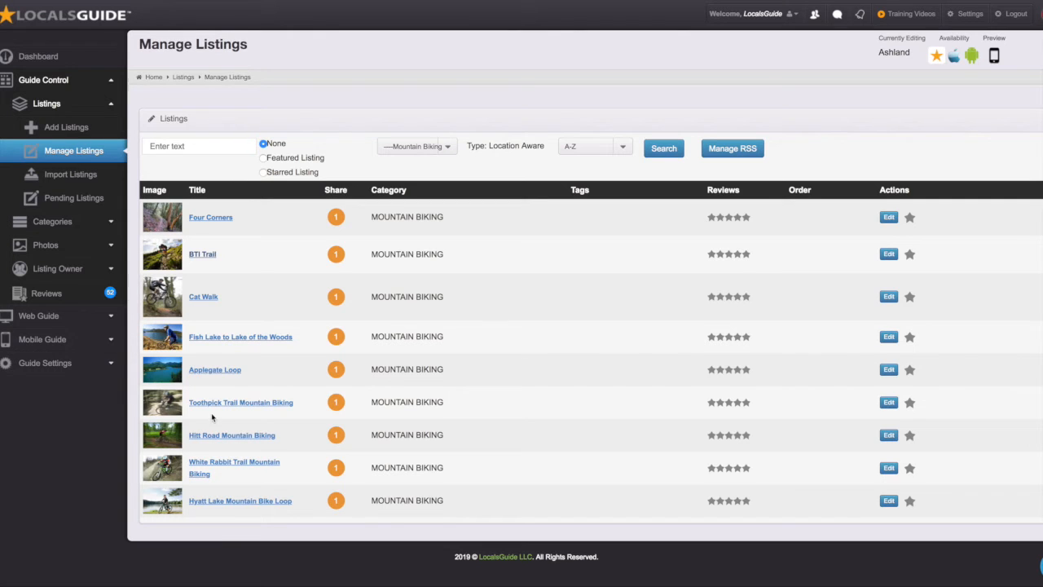
click(227, 403)
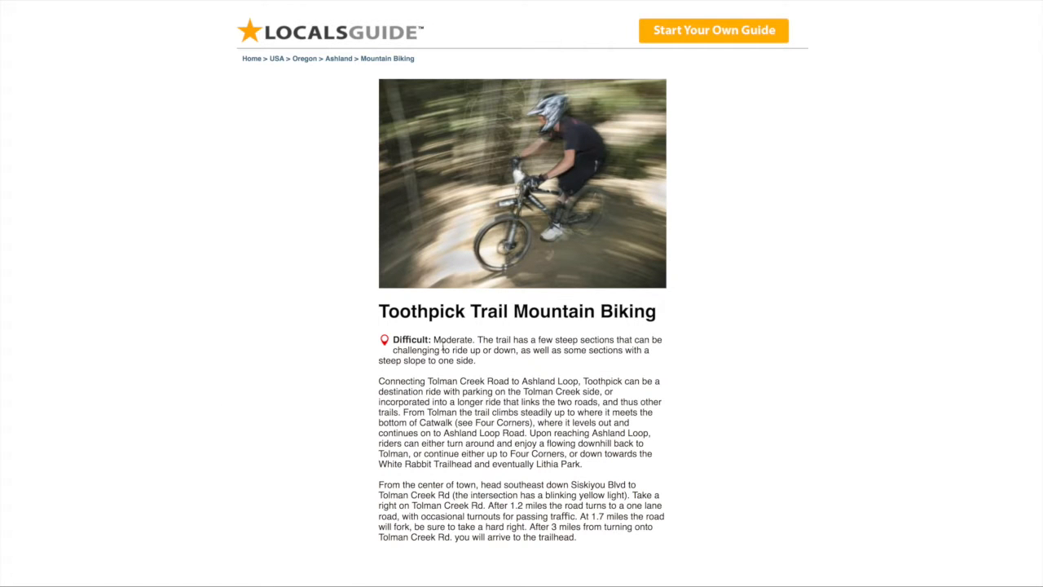
drag(394, 337, 480, 365)
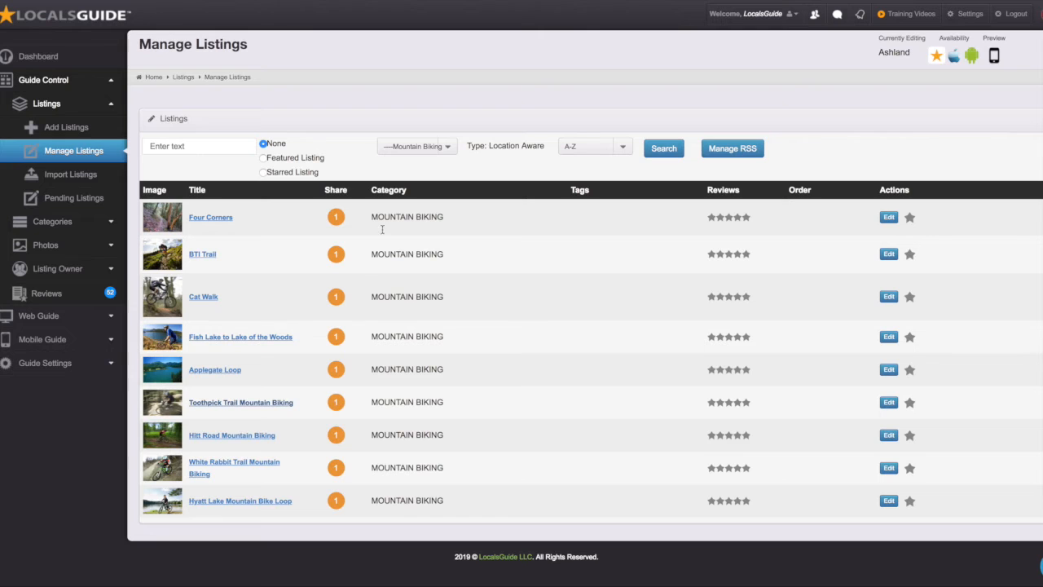
Step: Filter the listings to the --Climbing category and review the two results
click(415, 148)
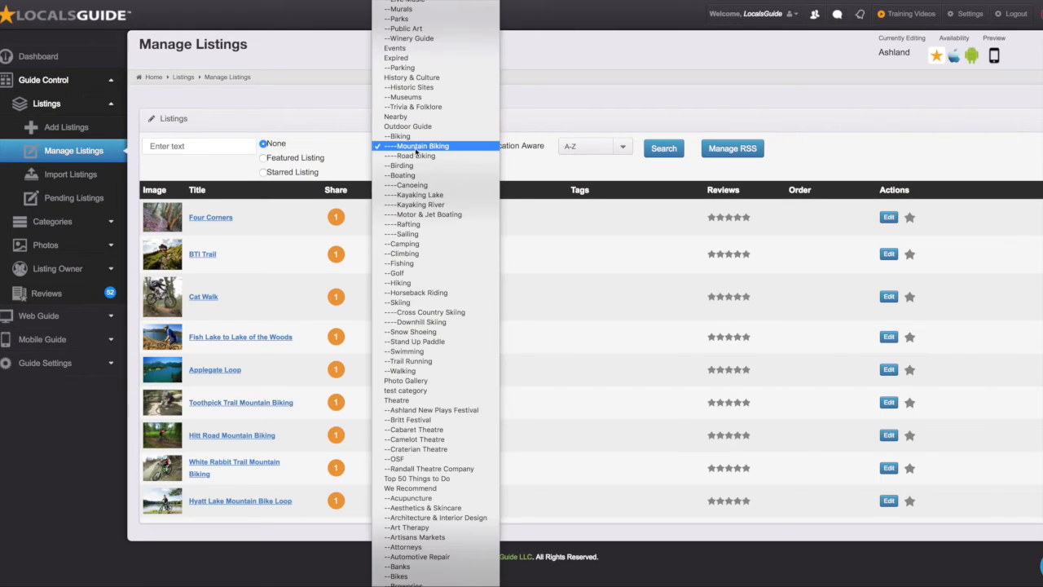
click(410, 254)
click(664, 149)
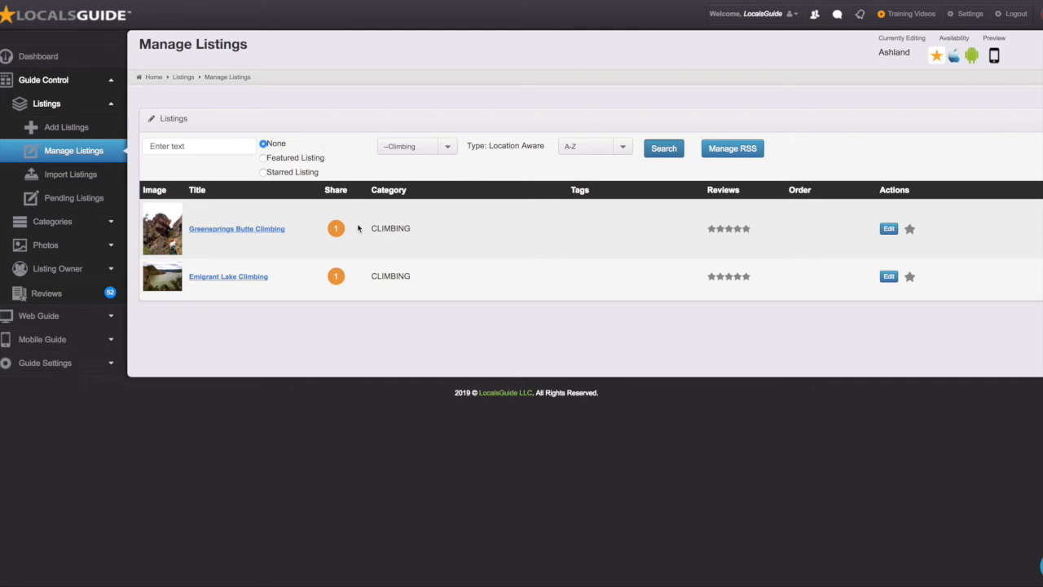
mouse_move(335, 236)
mouse_move(336, 275)
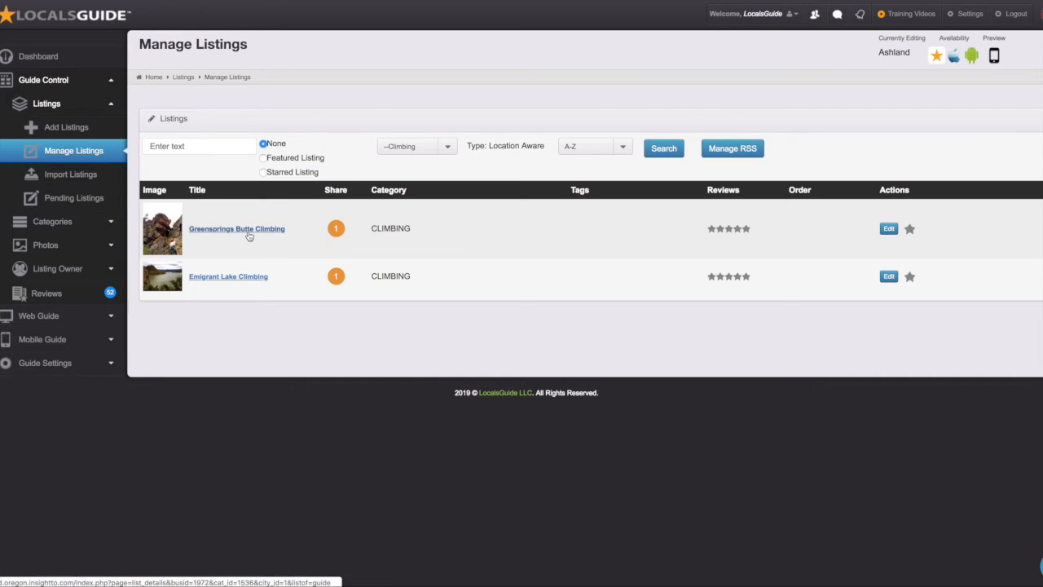
Step: Reload the unfiltered Ashland list via Manage Listings and scroll through the entries
click(94, 156)
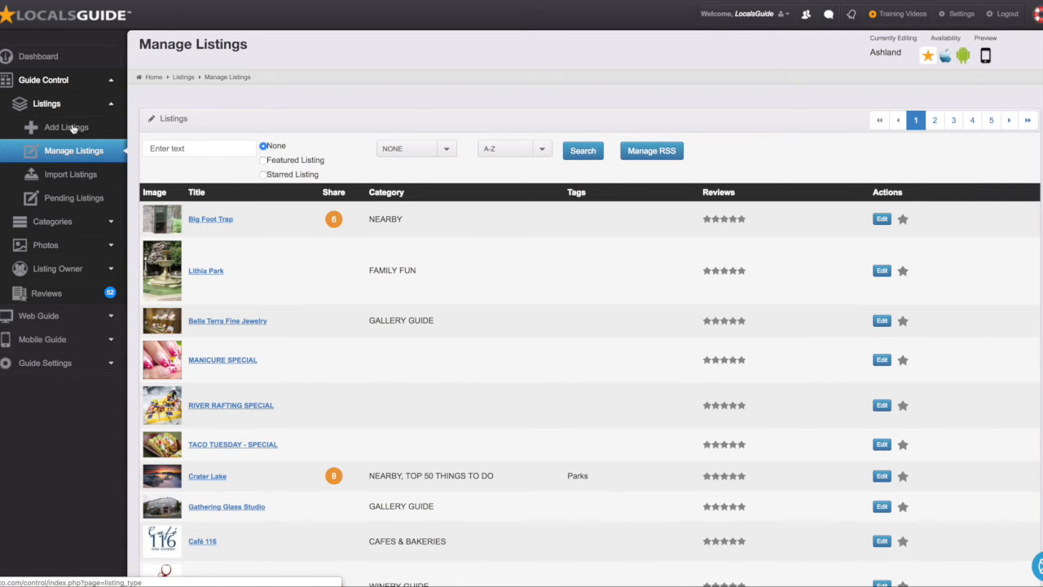
scroll(392, 309, down, 10)
scroll(389, 310, down, 1)
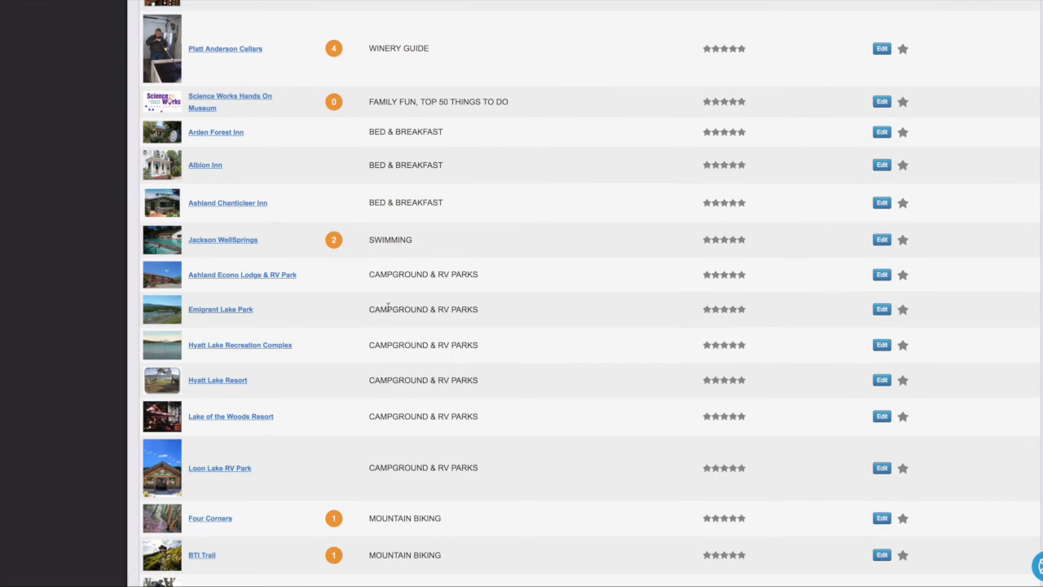
scroll(388, 307, down, 5)
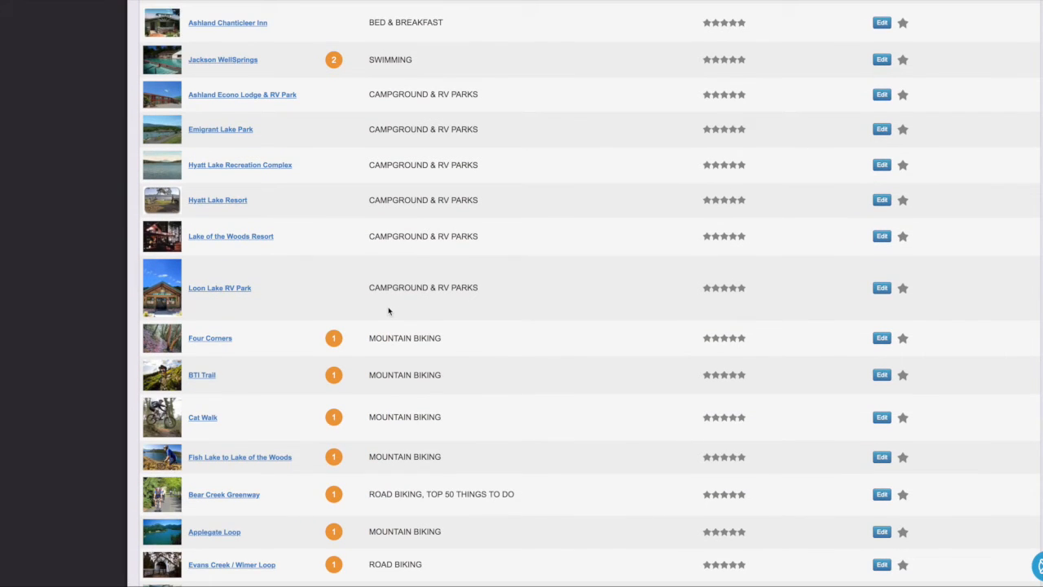
scroll(389, 310, down, 12)
scroll(389, 310, up, 20)
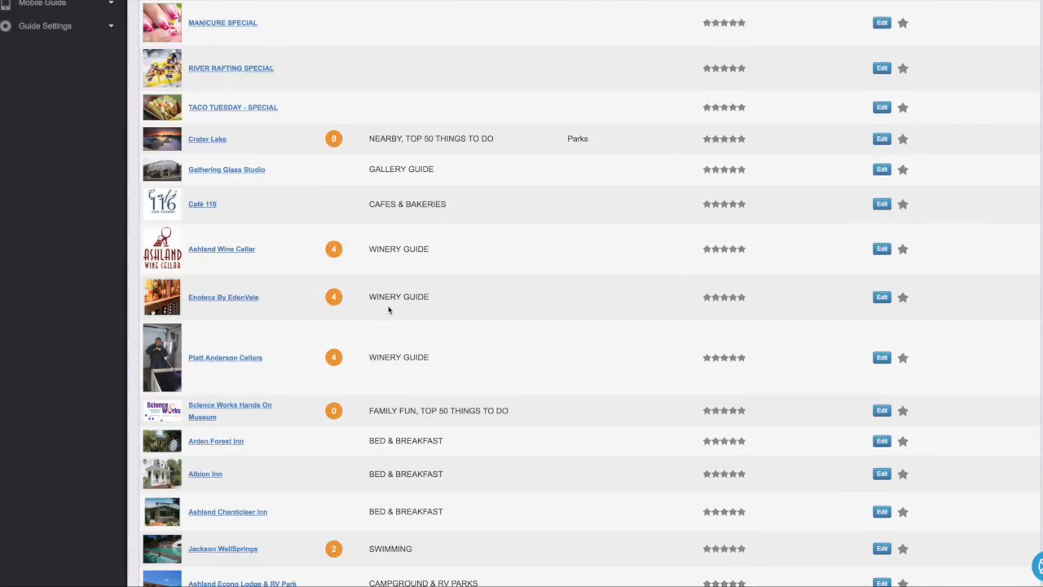
scroll(389, 311, up, 10)
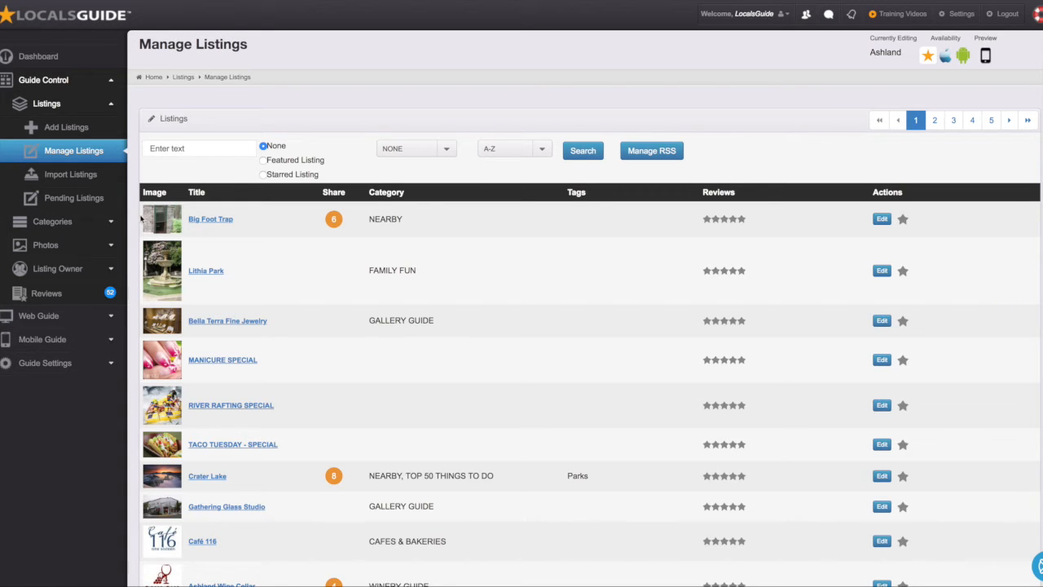
Step: Review a blank Add New Listing form, then go back to the Dashboard
click(71, 128)
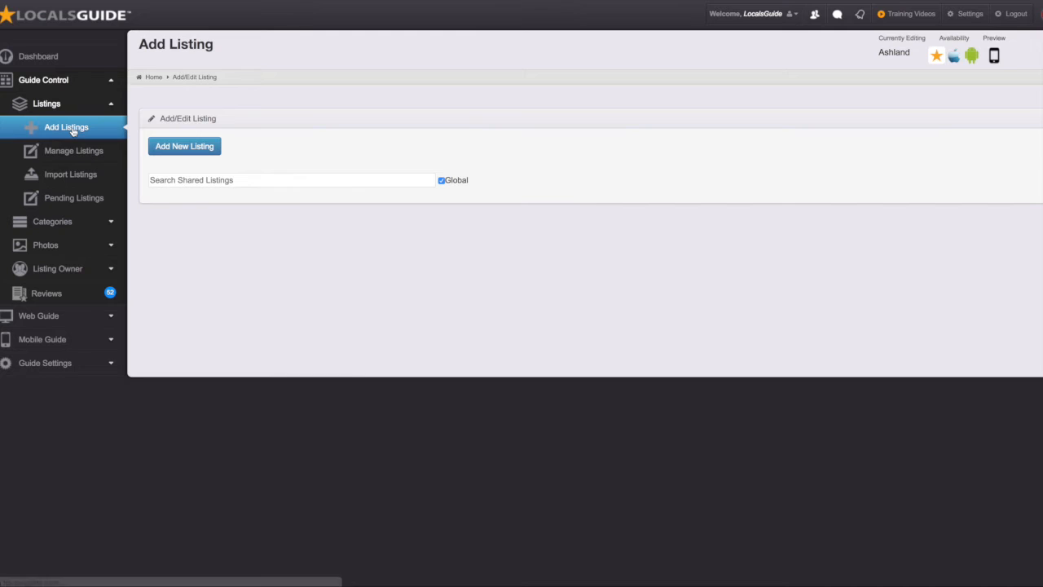
click(186, 147)
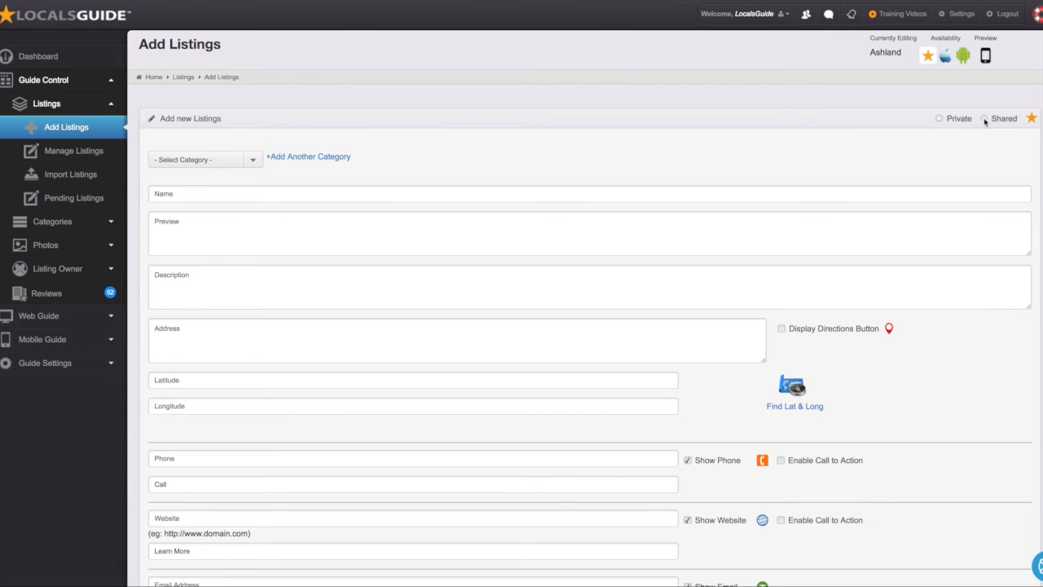
click(58, 60)
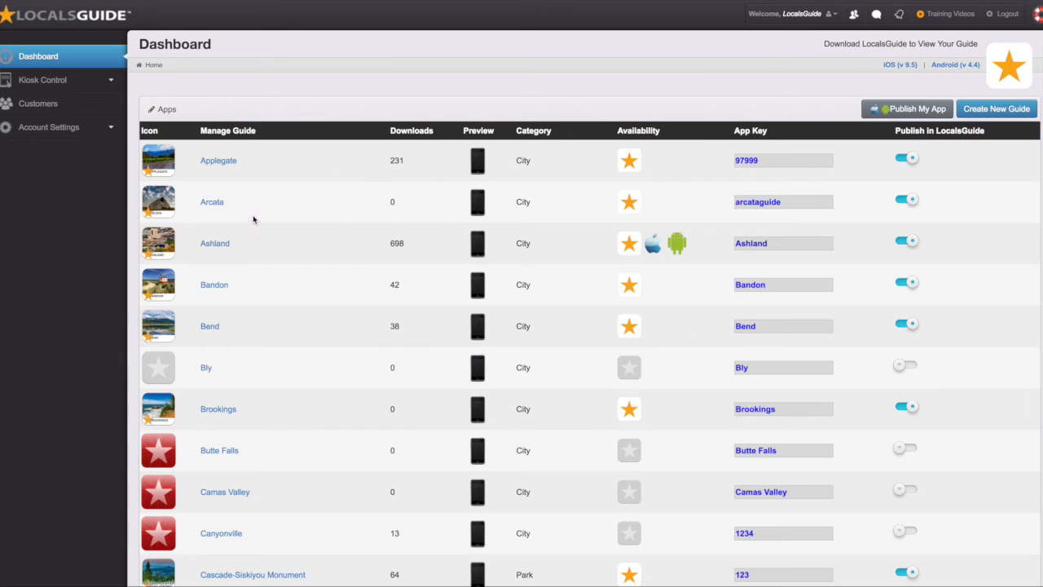
Step: Open Crater Lake Park's 16 categories and list the four Falcons listings
scroll(286, 290, down, 3)
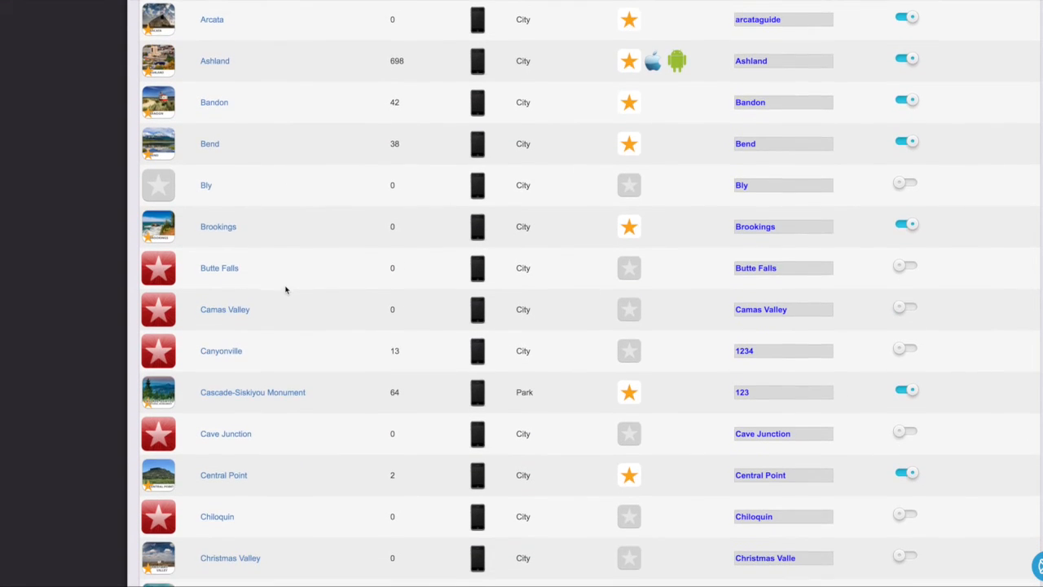
scroll(285, 289, down, 3)
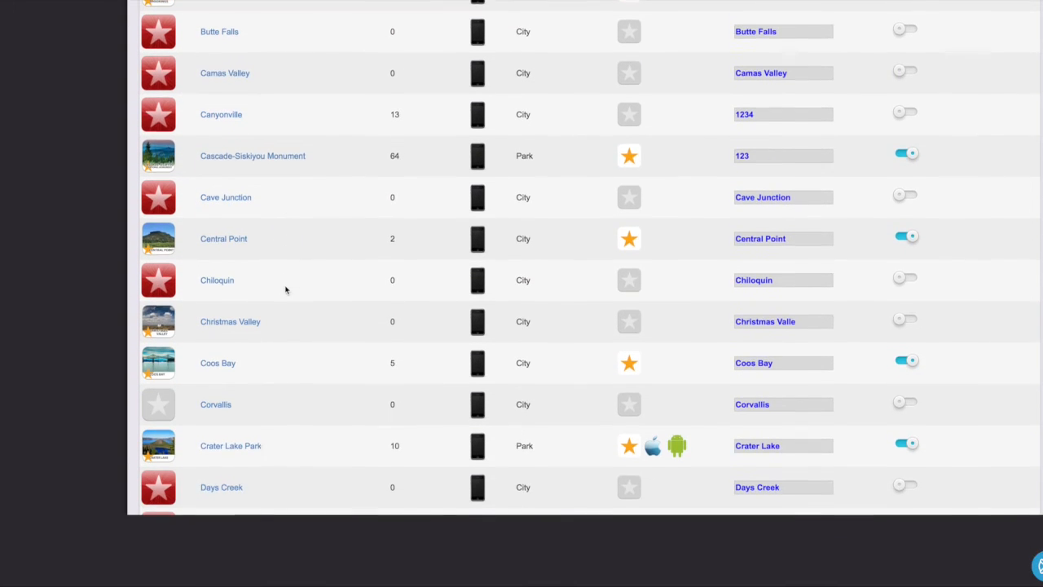
click(242, 441)
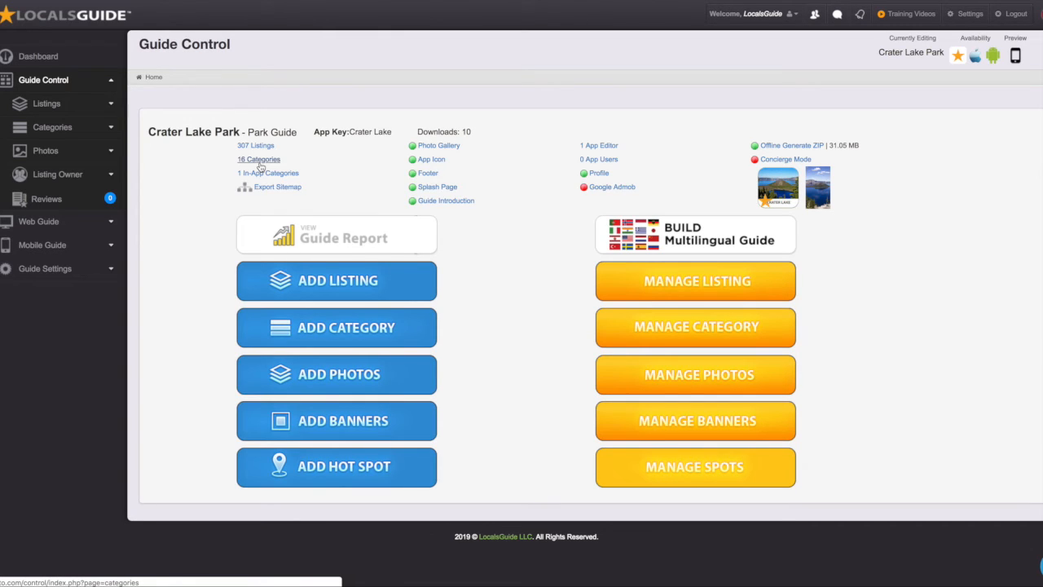
click(259, 162)
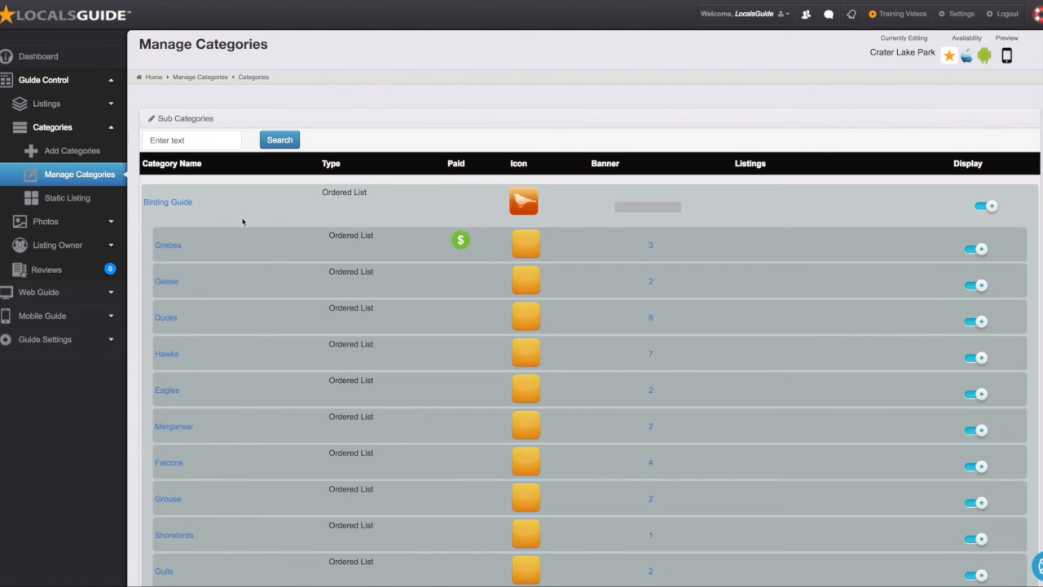
scroll(706, 326, down, 2)
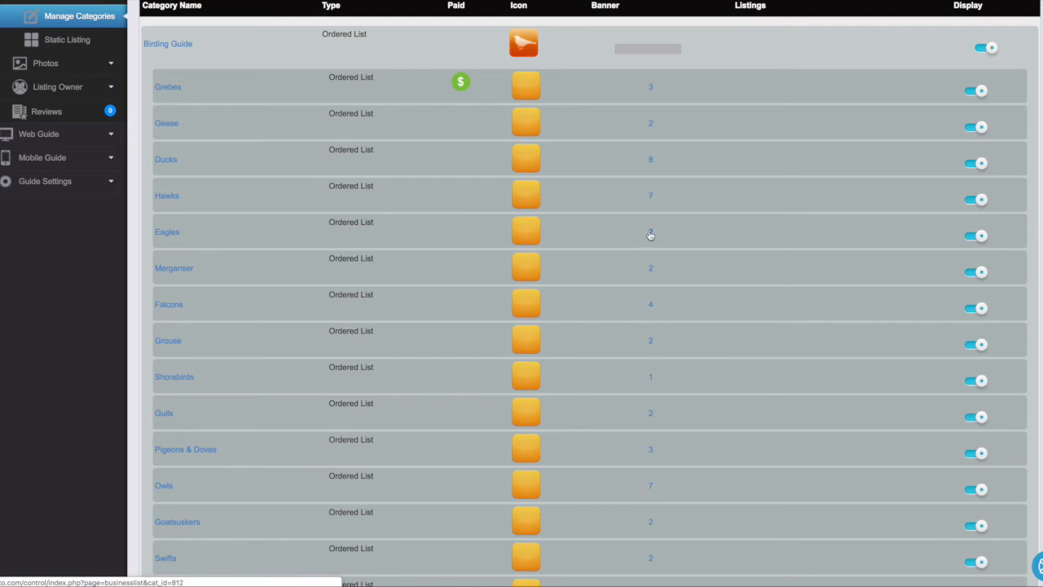
click(652, 307)
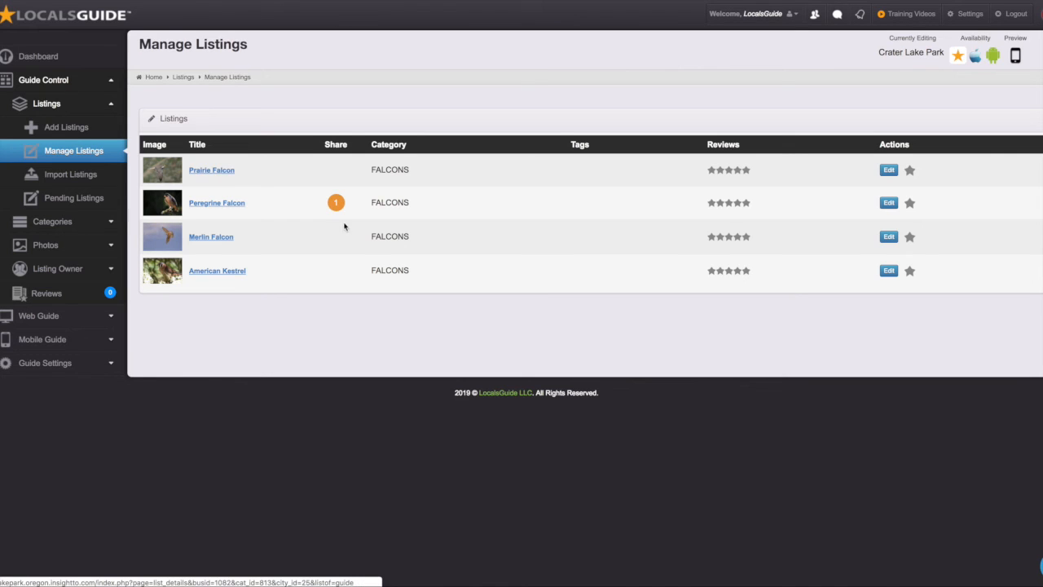
mouse_move(336, 203)
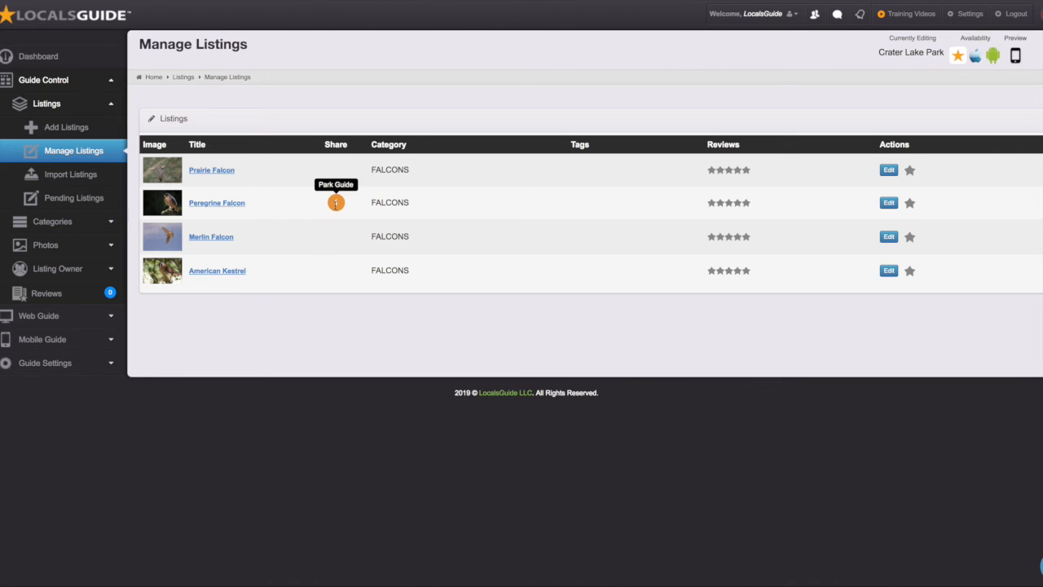
click(212, 170)
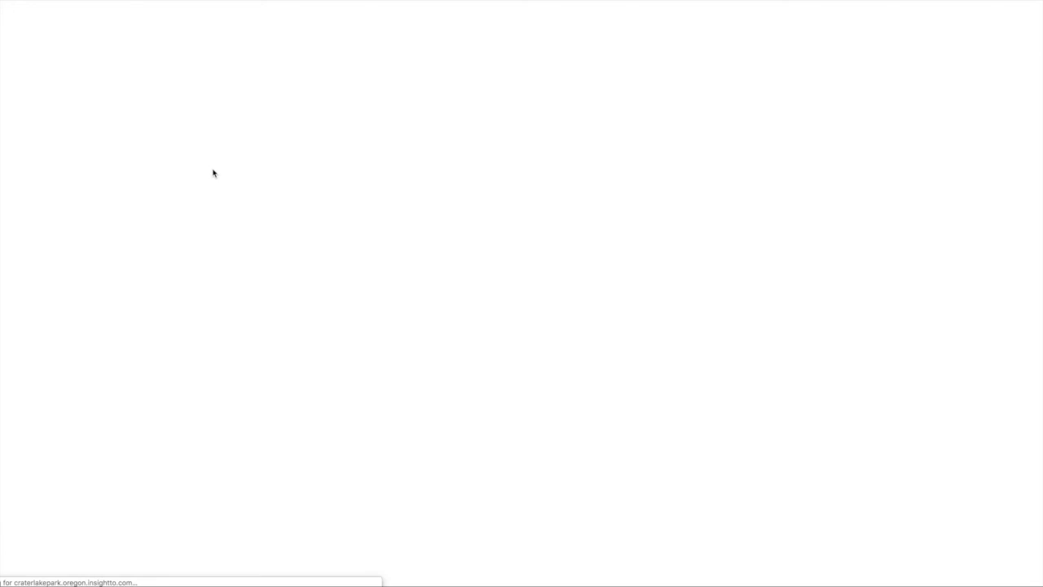
scroll(581, 366, down, 1)
scroll(582, 364, up, 1)
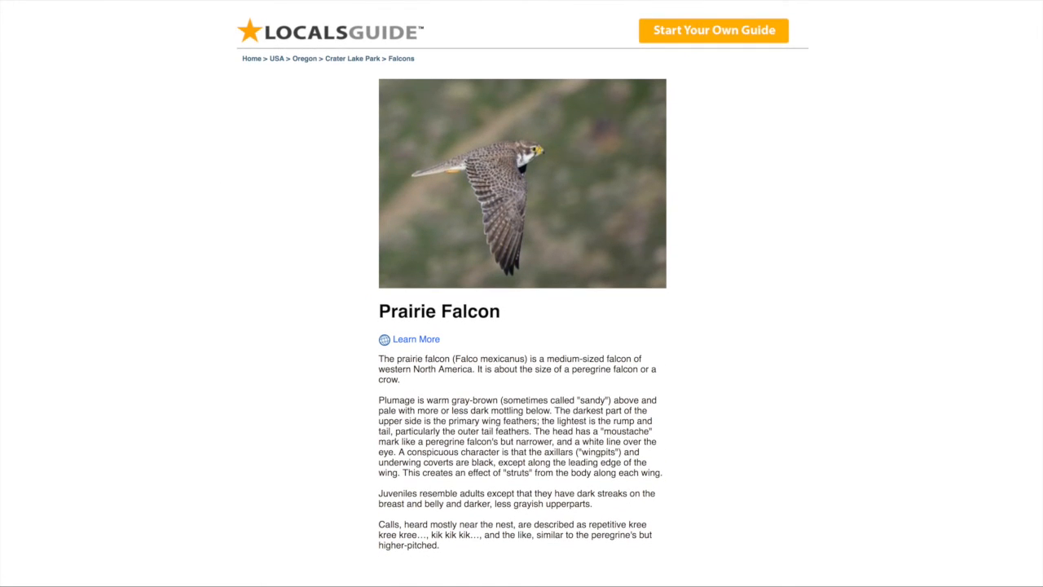
key(super+w)
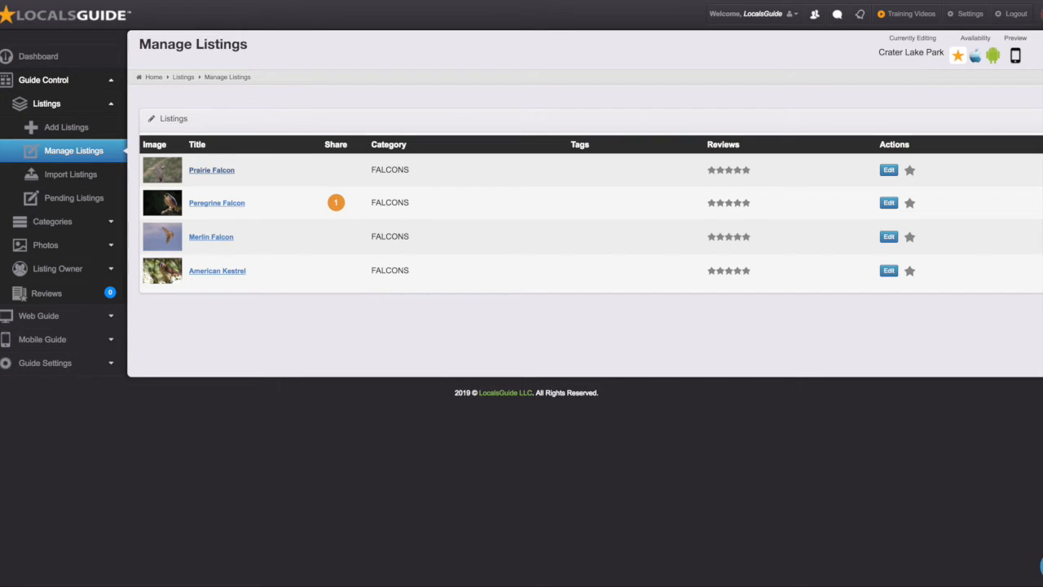
click(212, 272)
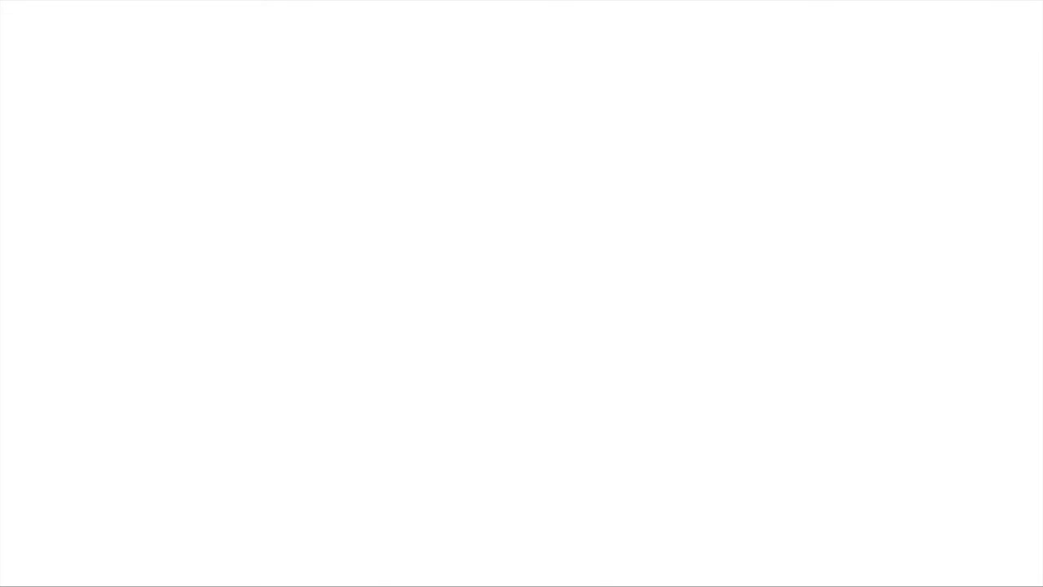
scroll(484, 394, down, 2)
scroll(484, 395, up, 2)
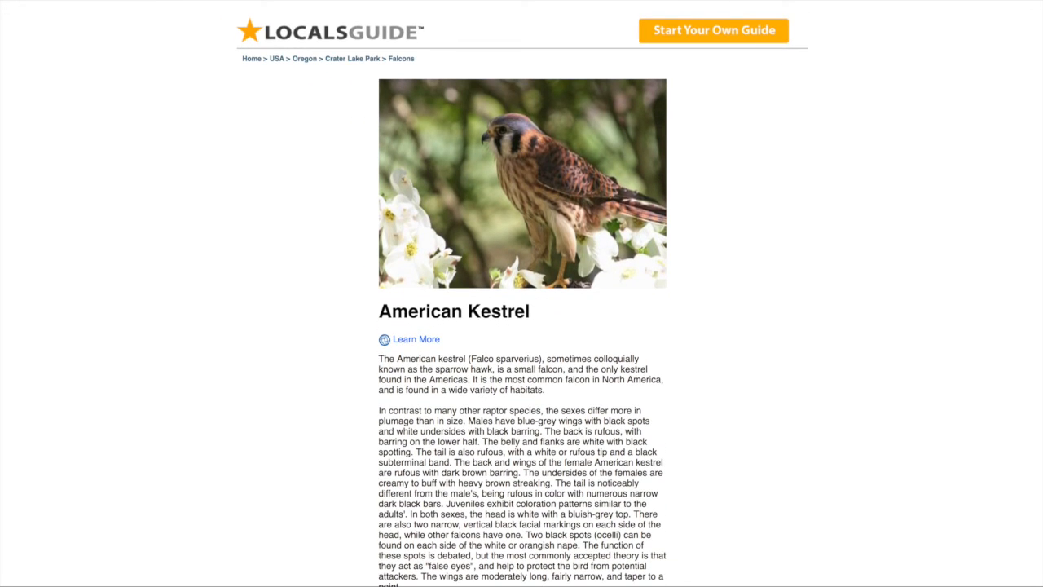
click(443, 1)
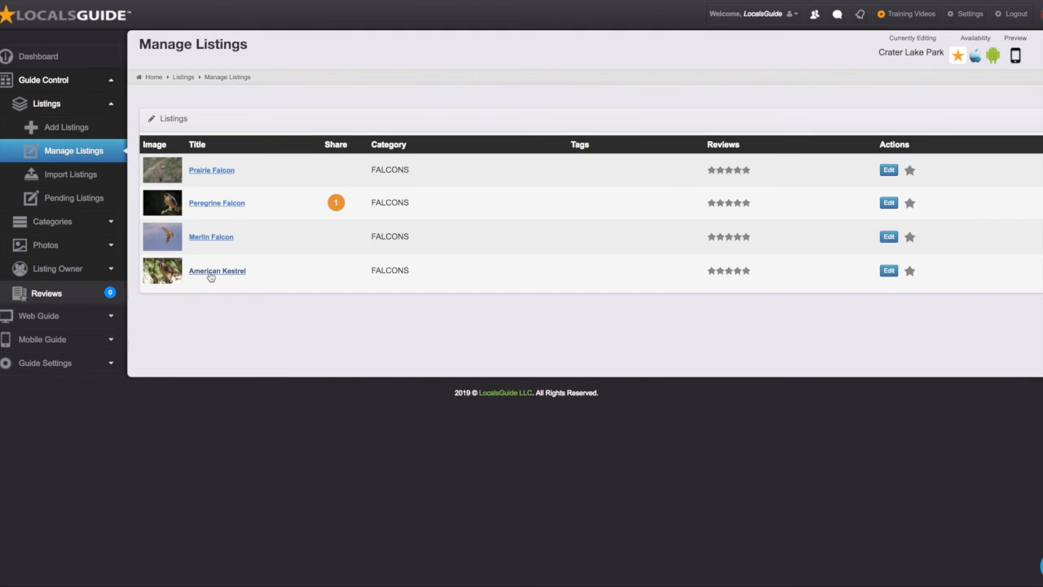
Step: Edit the American Kestrel listing and close the 'Unable to find your location' alert
click(888, 270)
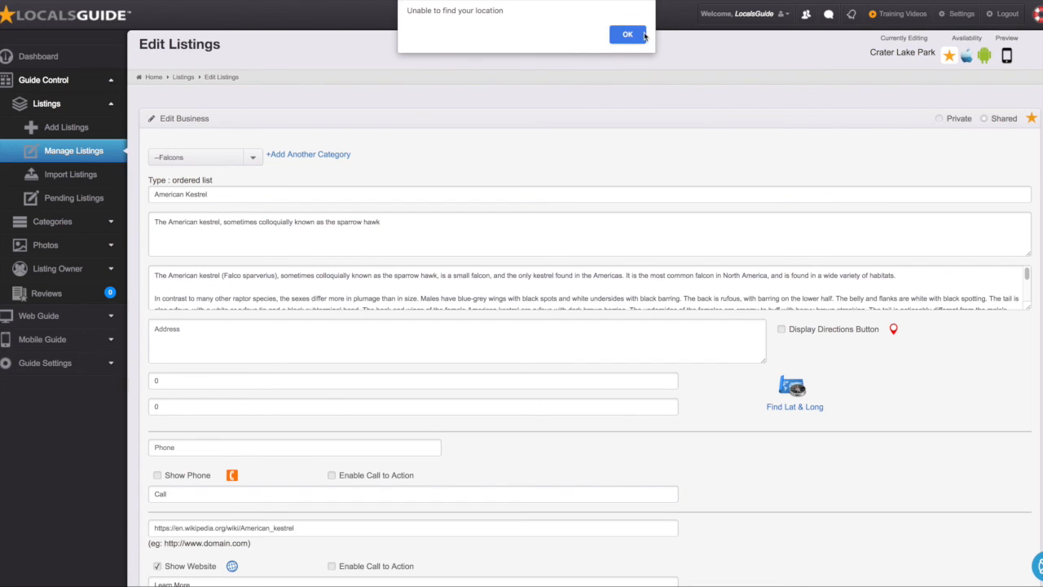
key(Return)
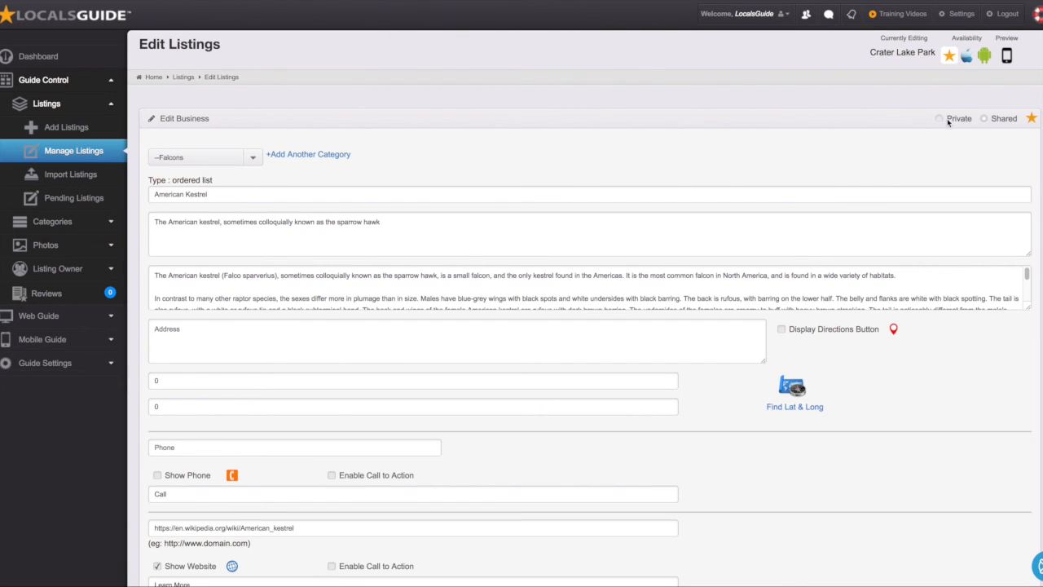
Step: On the Add Listing page, search shared listings for 'american kestral'
click(79, 131)
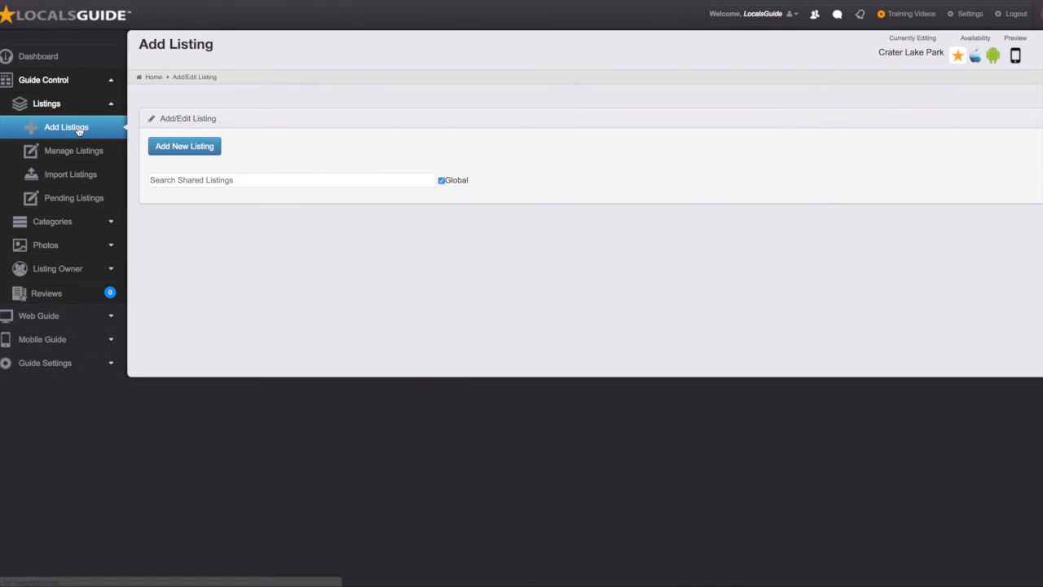
click(191, 183)
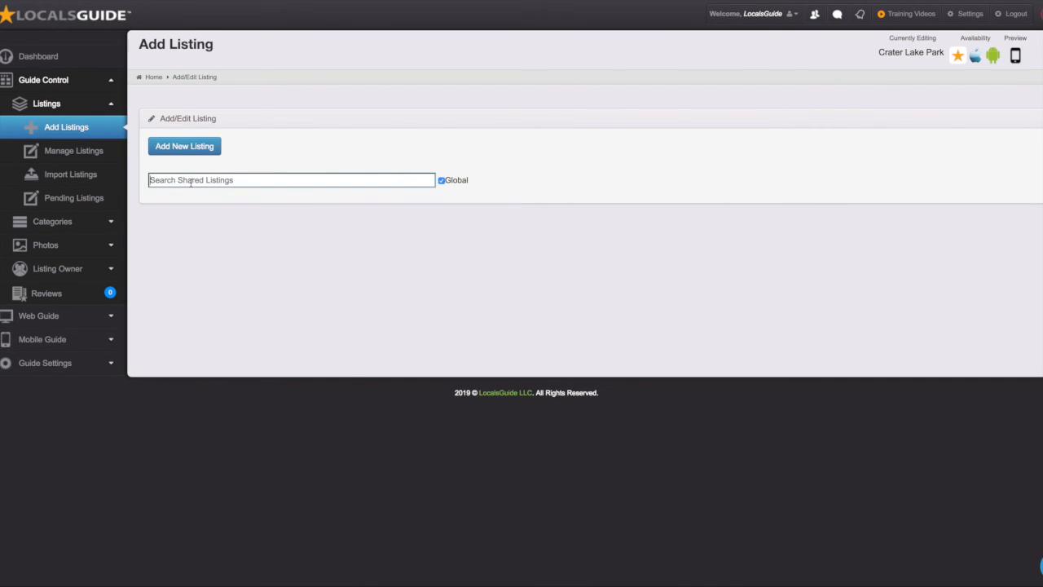
text(american kestral)
click(184, 202)
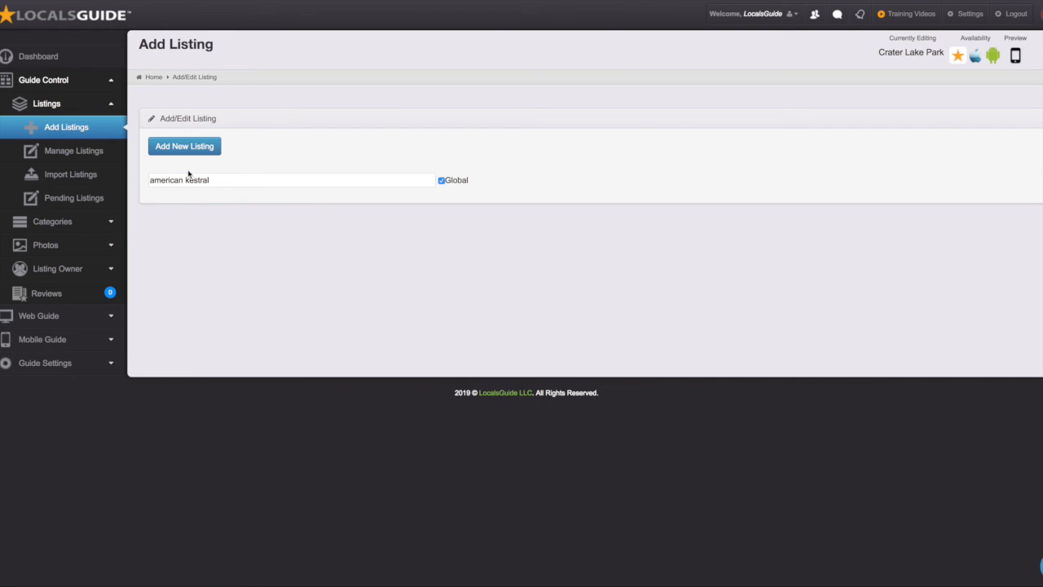